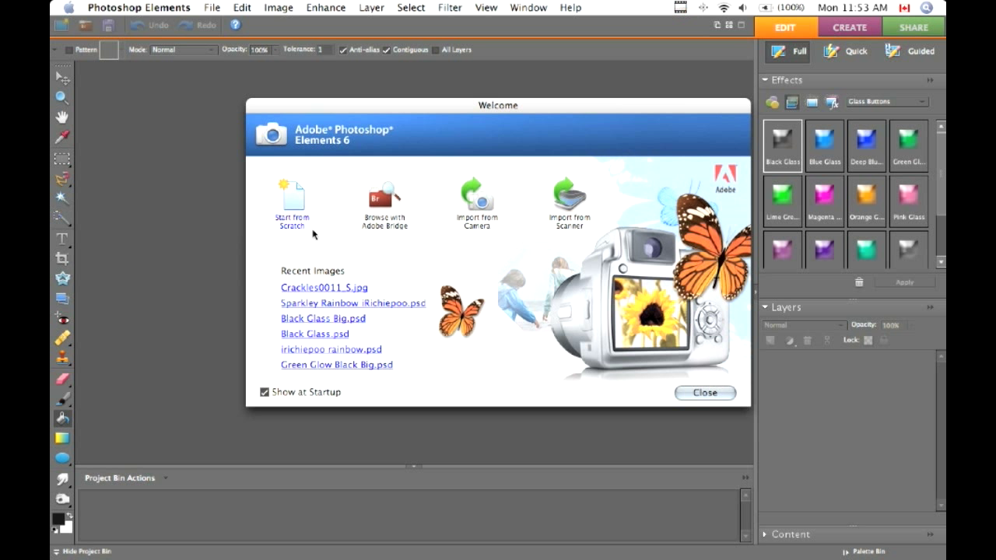
Step: Create a new blank document of 1280 × 800 pixels at 500 pixels/inch
click(292, 226)
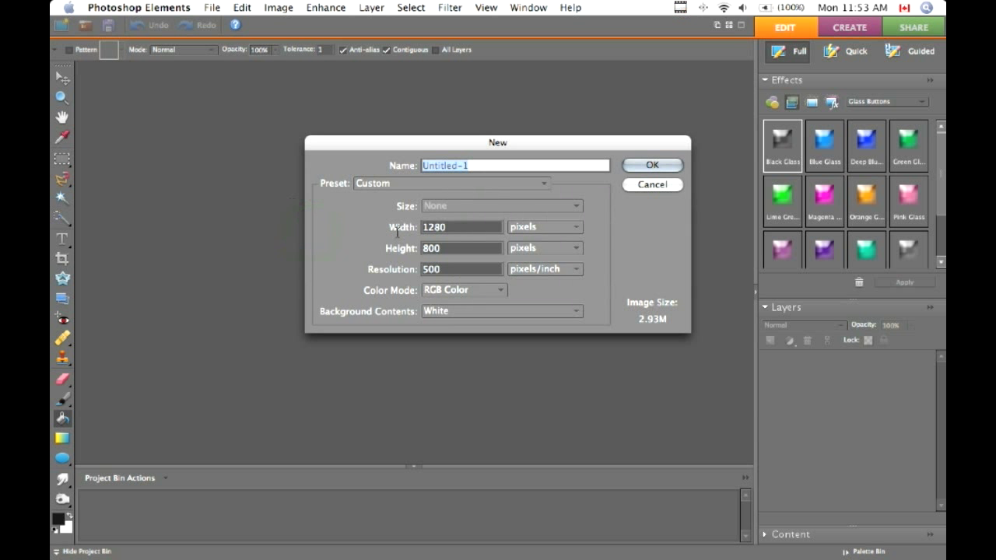
double_click(476, 226)
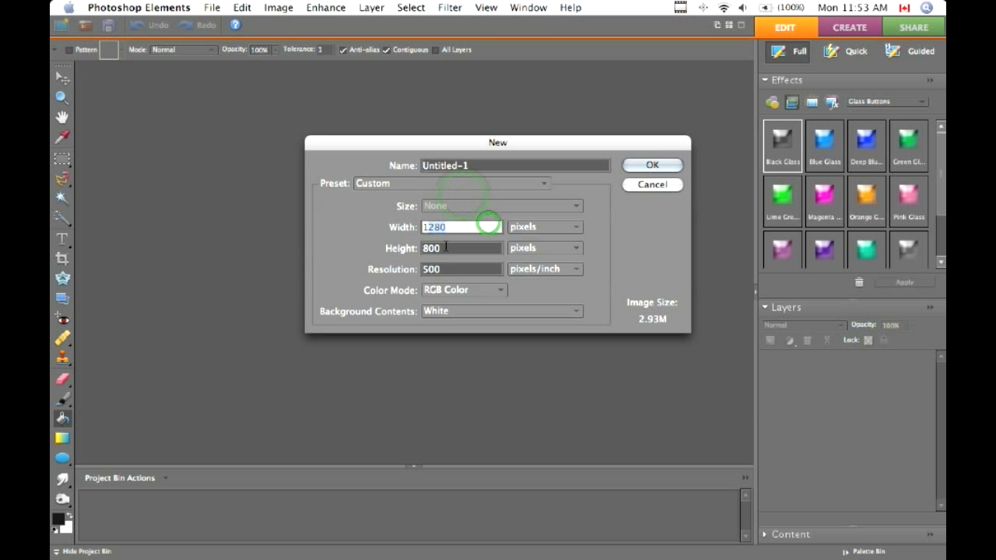
double_click(461, 250)
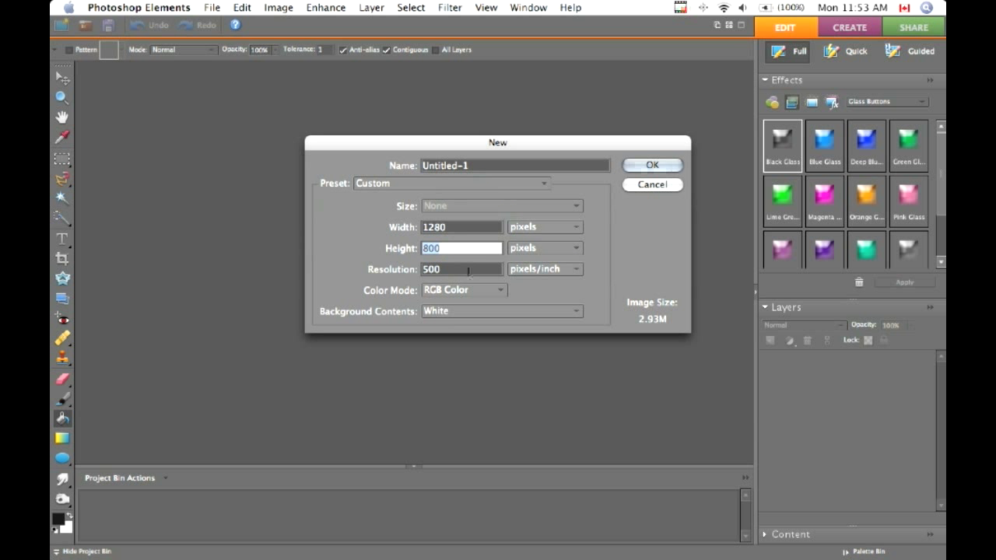
click(463, 259)
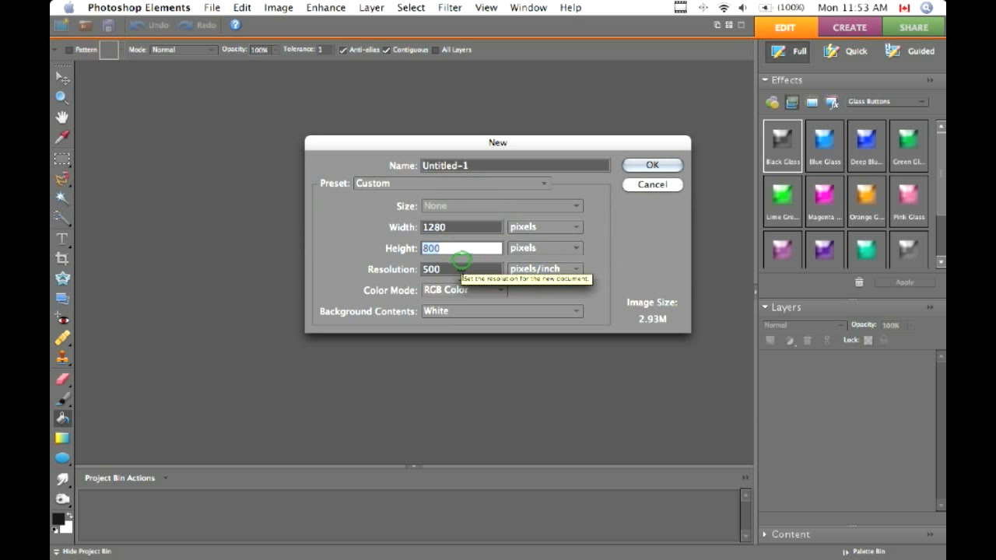
double_click(461, 267)
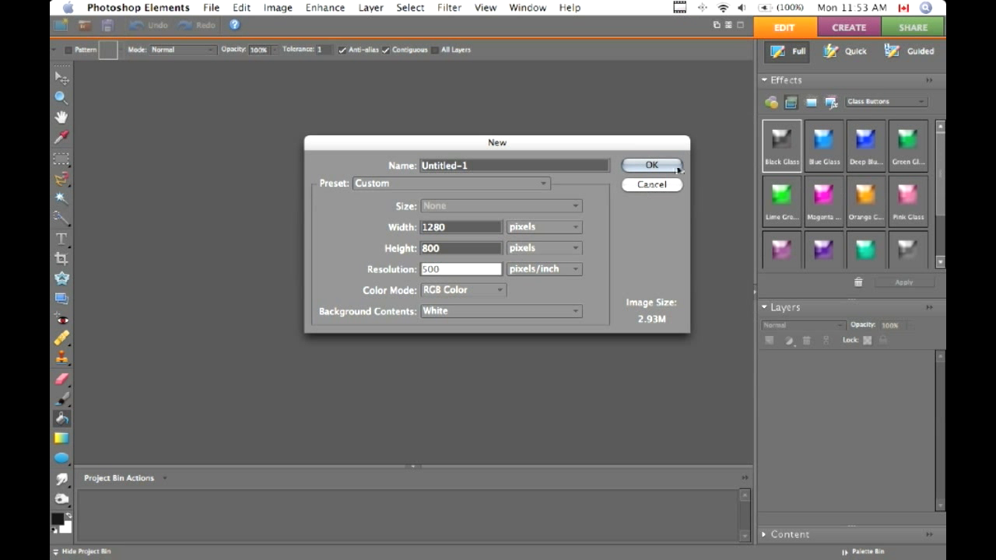
click(651, 165)
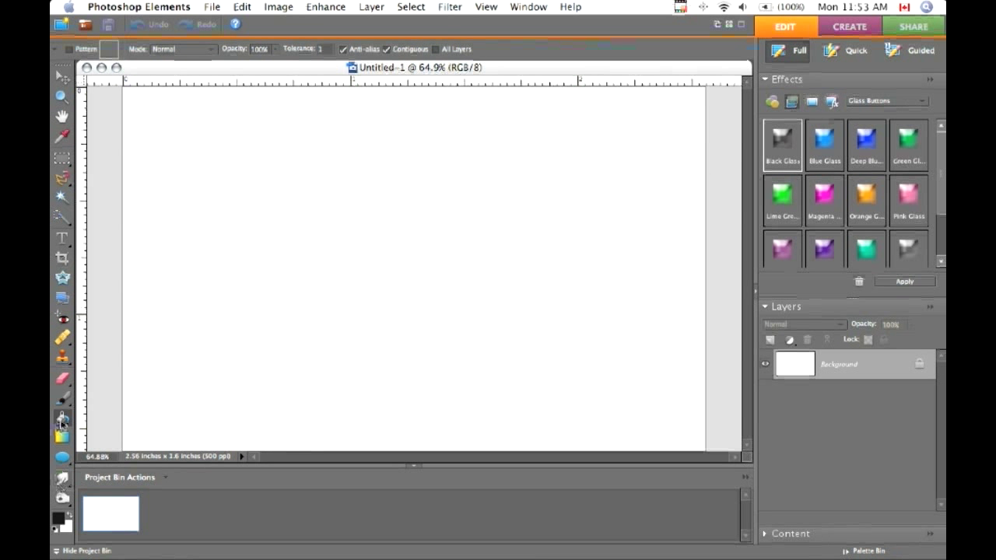
Step: Set the foreground colour to #111111 and paint-bucket fill the canvas with it
click(59, 515)
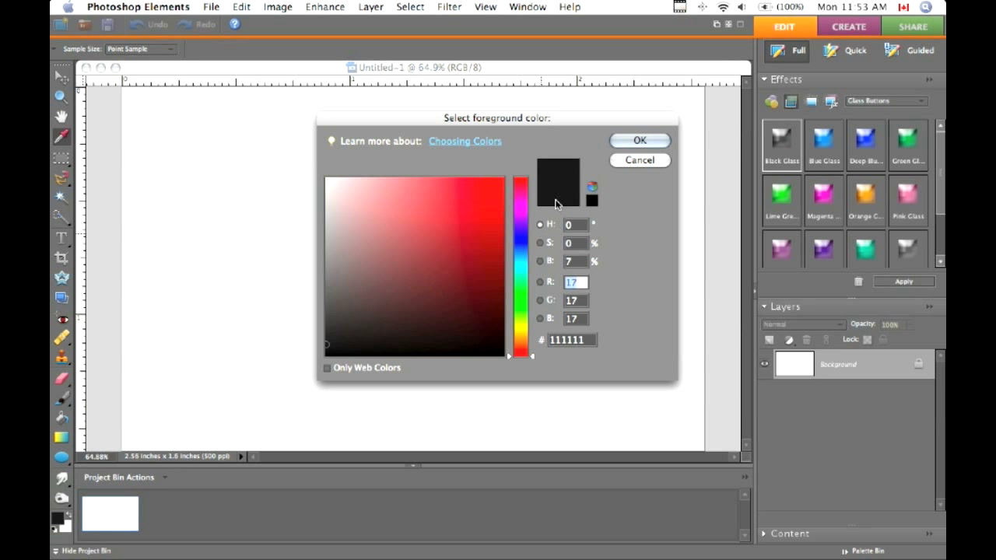
click(643, 140)
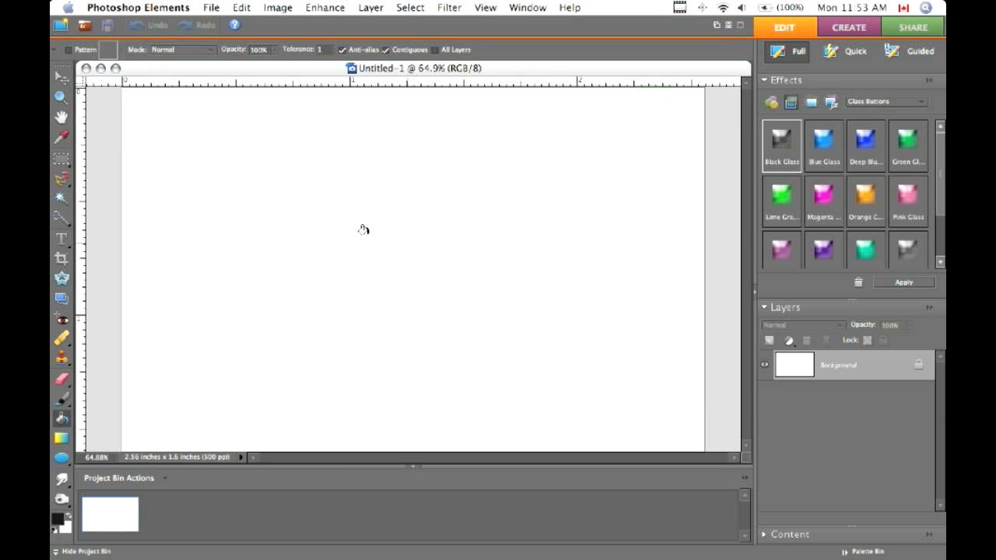
click(363, 224)
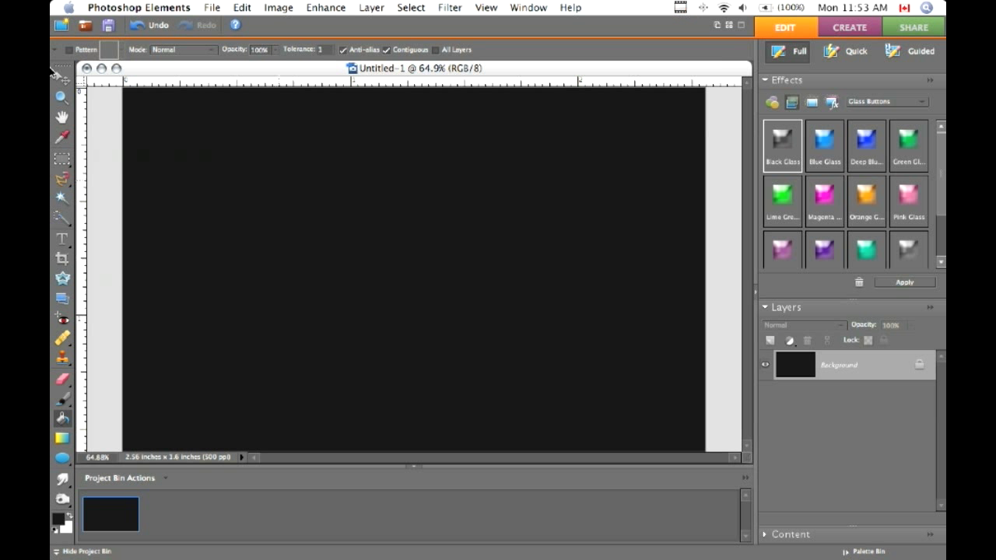
Step: Choose the Type tool with white as the text colour
click(60, 241)
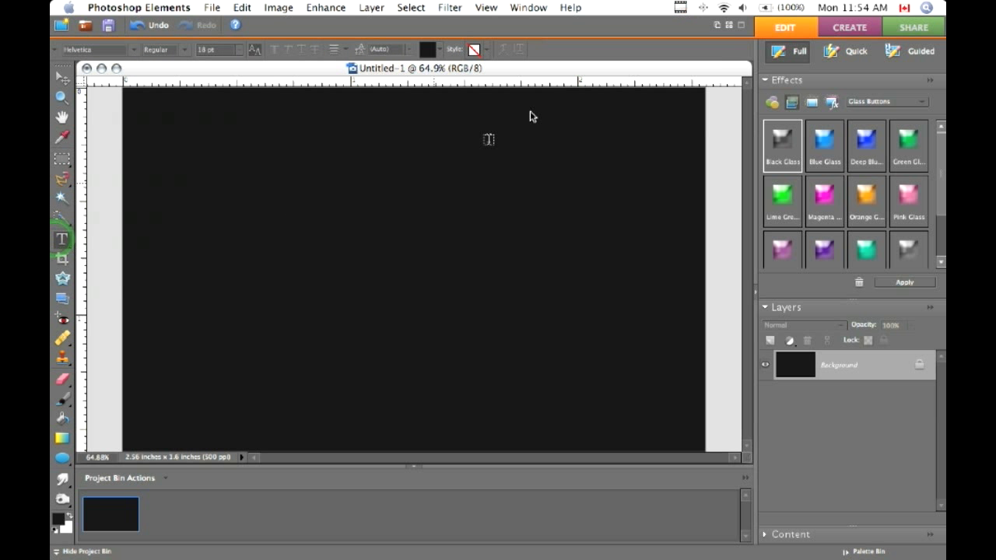
click(440, 49)
drag(360, 211, 274, 121)
key(Return)
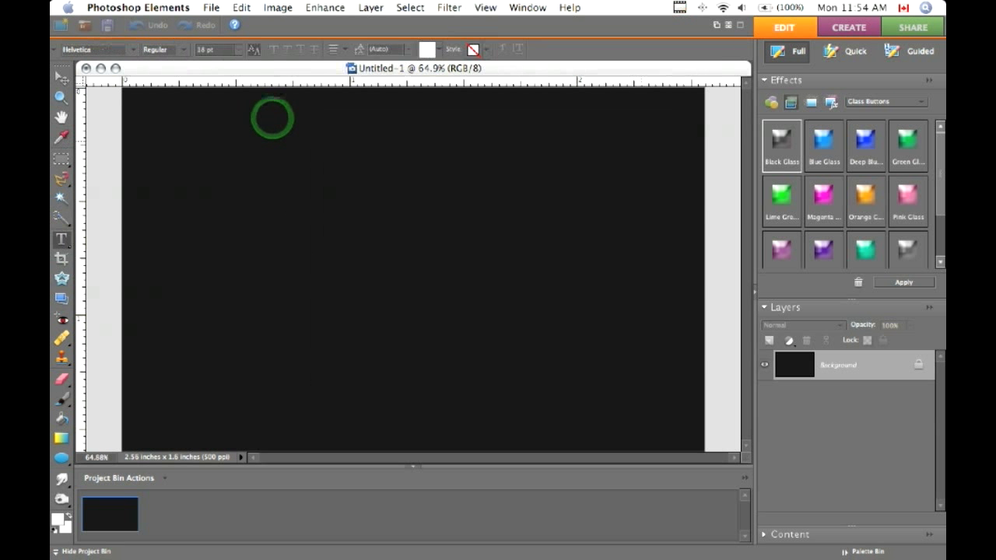
Step: Type 'iRichiepoo.tk' near the canvas centre, commit it, and nudge it into place
click(418, 296)
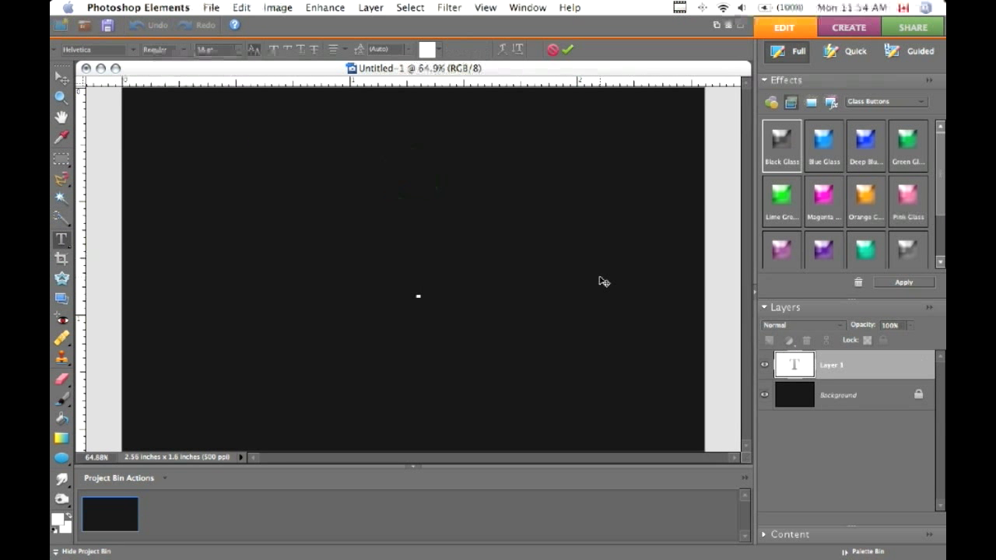
text(iRichi)
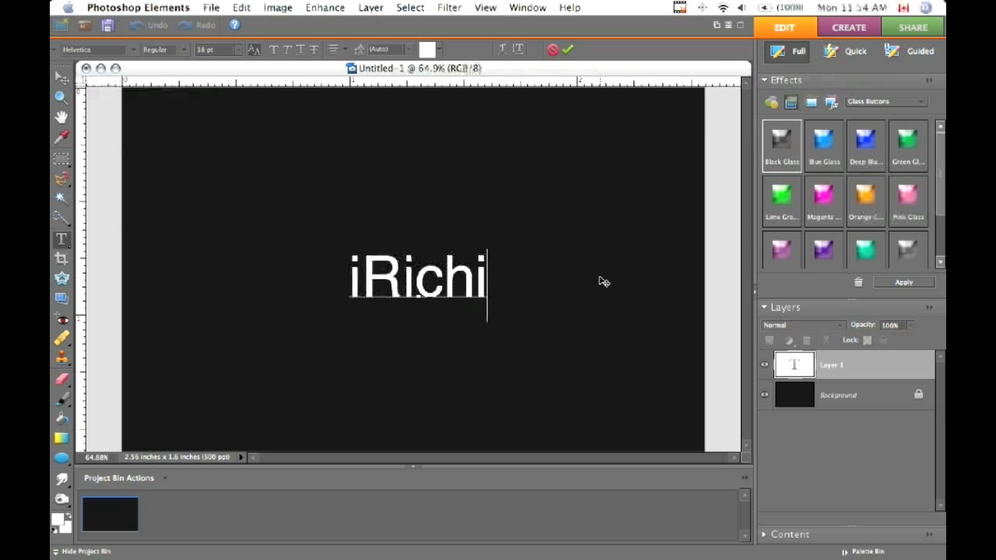
text(epoo.tk)
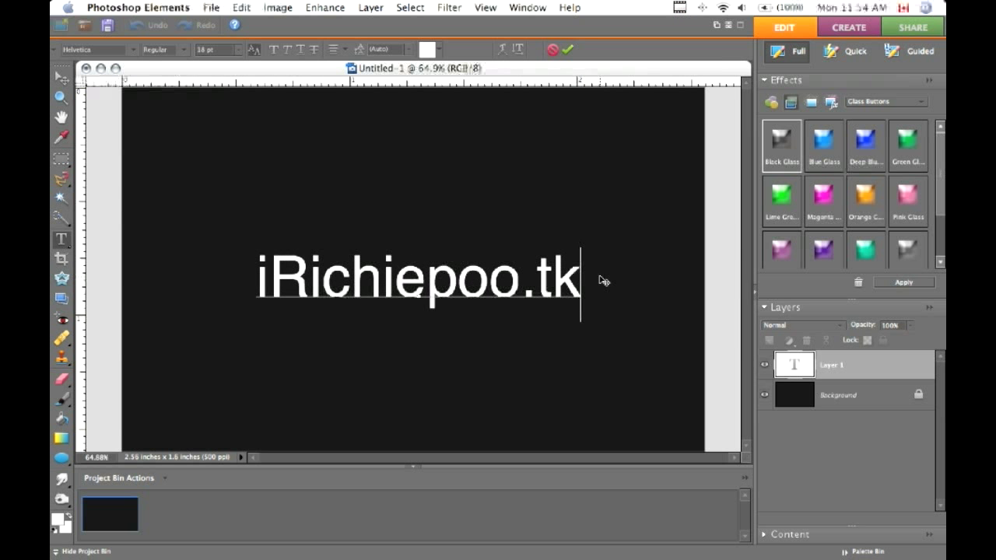
key(super+Return)
key(v)
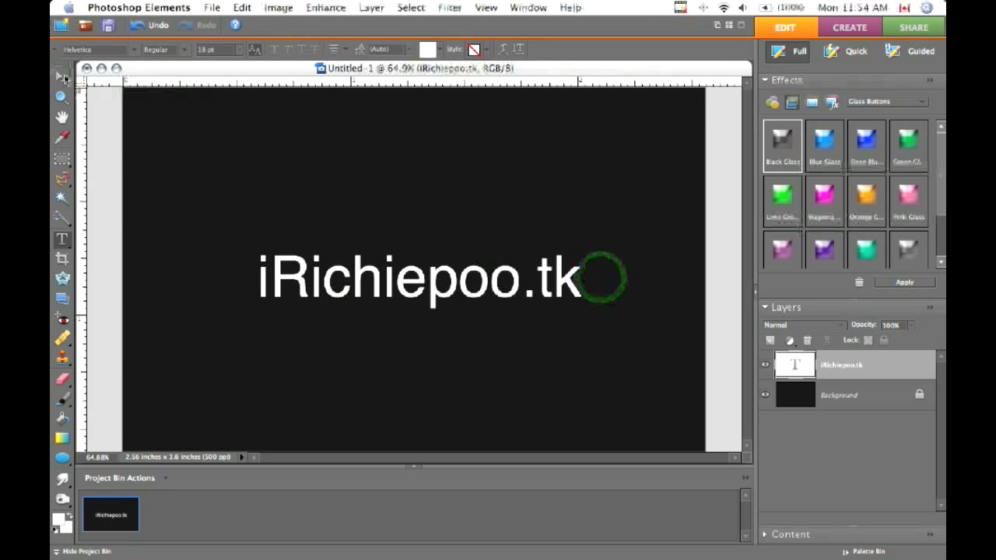
drag(390, 280, 379, 259)
click(465, 338)
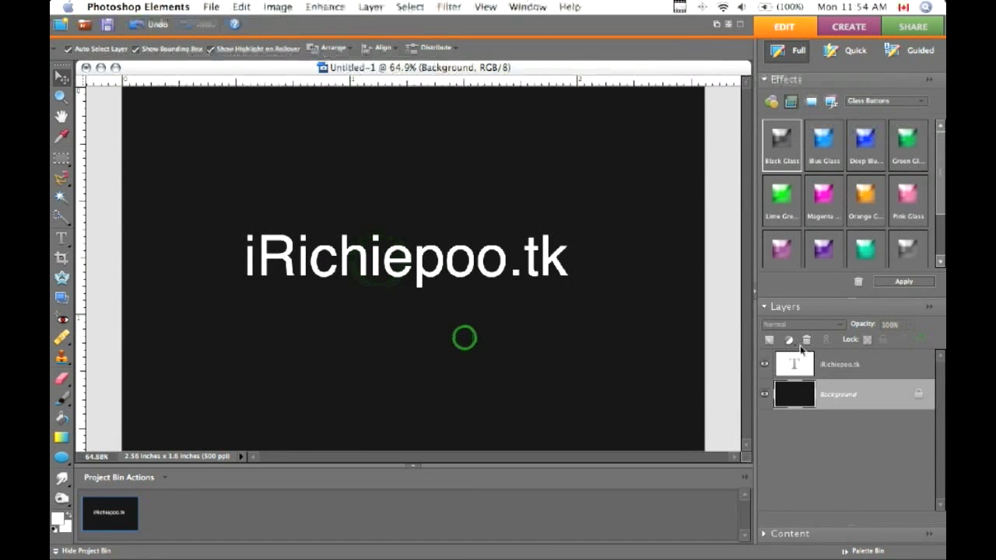
Step: Duplicate the iRichiepoo.tk text layer twice, creating 'copy' and 'copy 2'
right_click(815, 375)
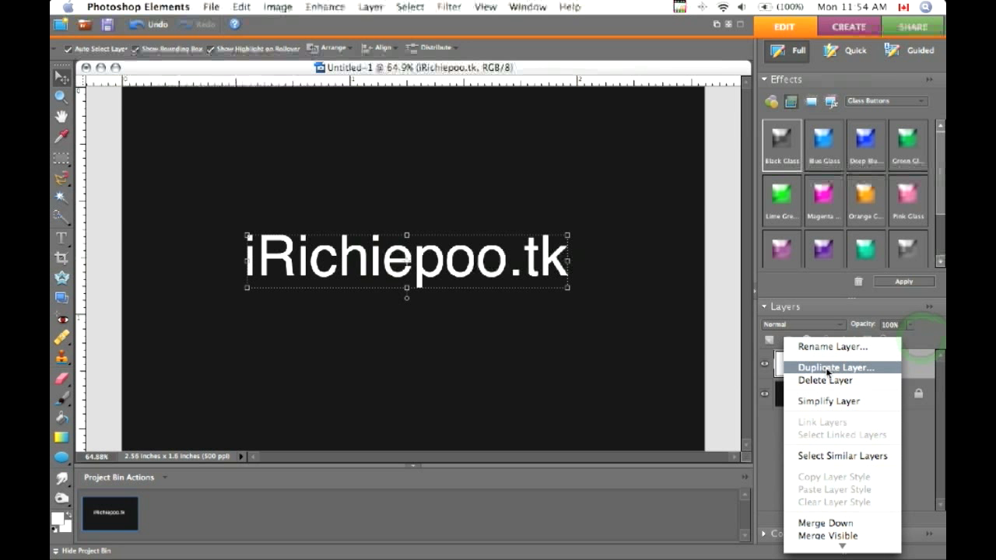
click(827, 367)
key(Return)
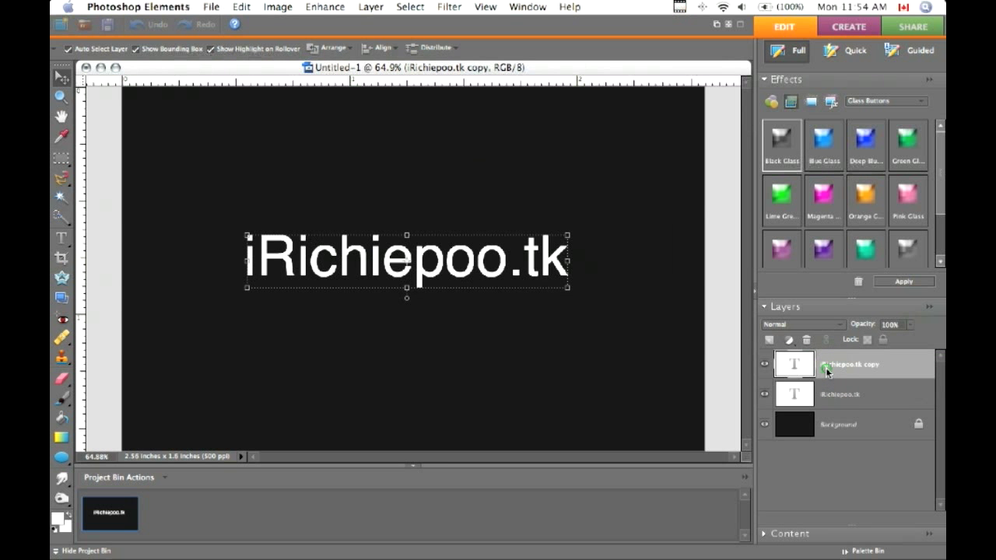
right_click(825, 367)
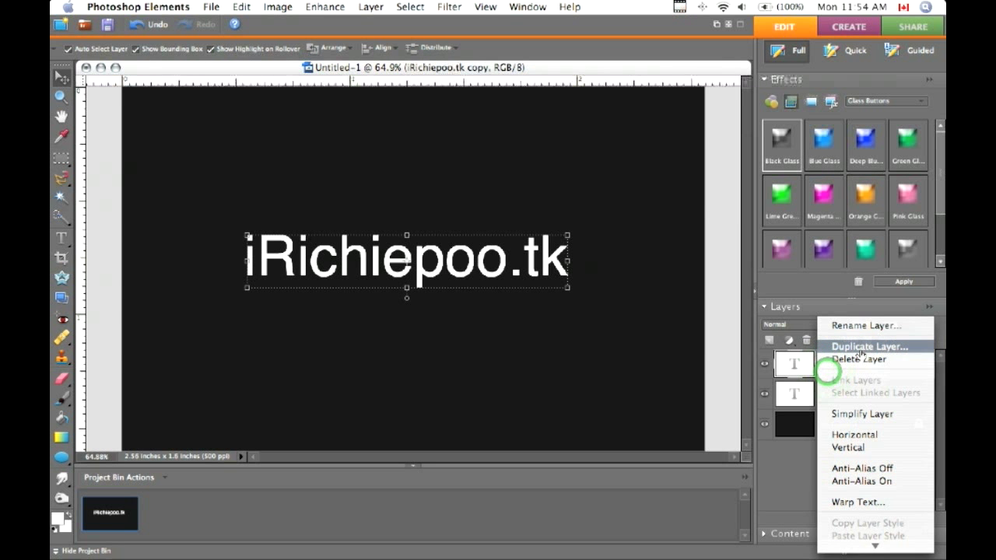
click(860, 347)
key(Return)
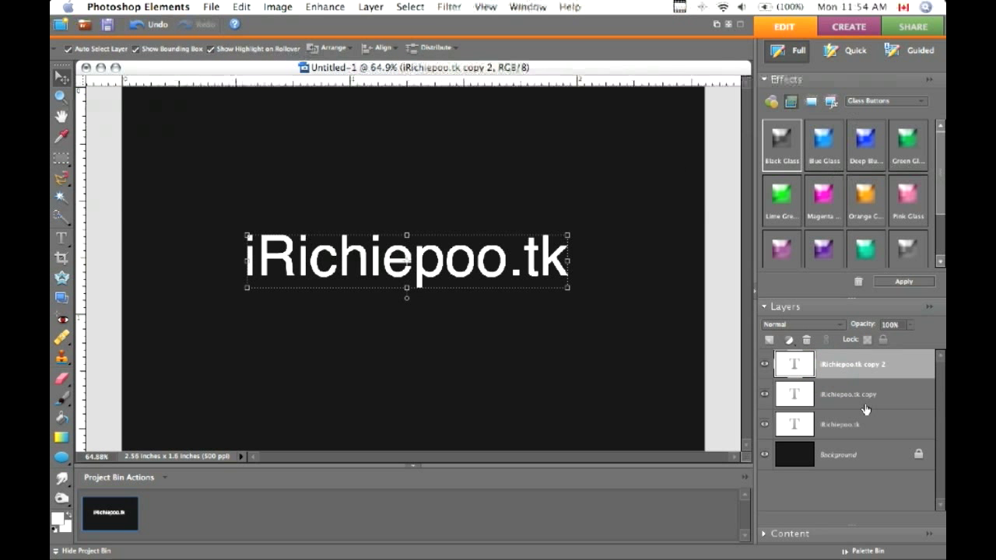
Step: Hide both text copies and select the original iRichiepoo.tk layer
click(864, 403)
click(766, 395)
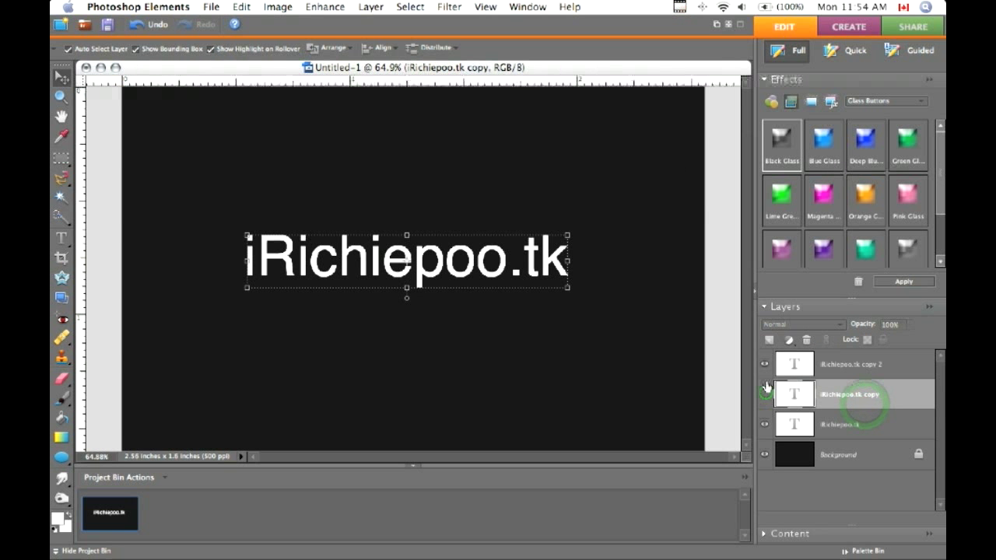
click(765, 366)
click(801, 424)
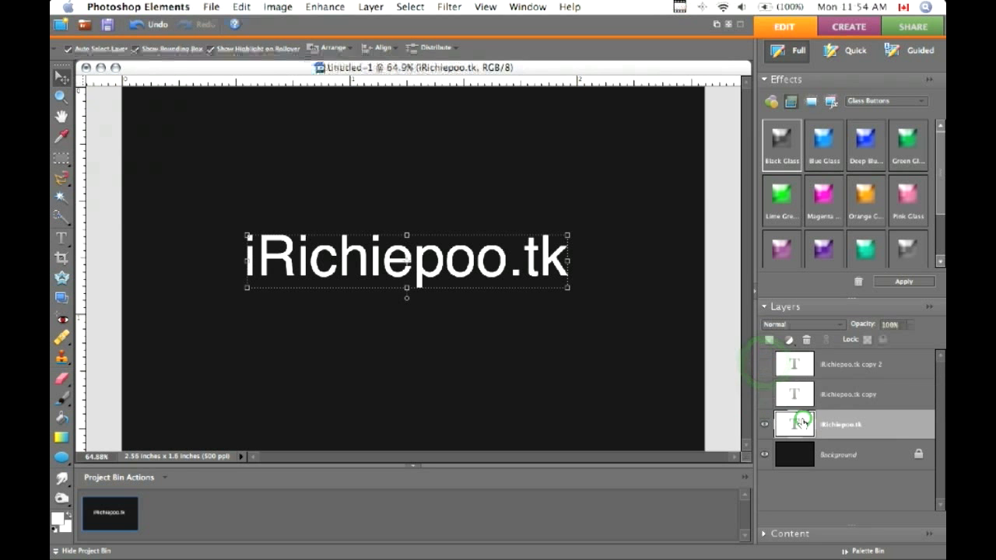
Step: Add a Gradient Fill layer clipped to the text layer below
click(371, 7)
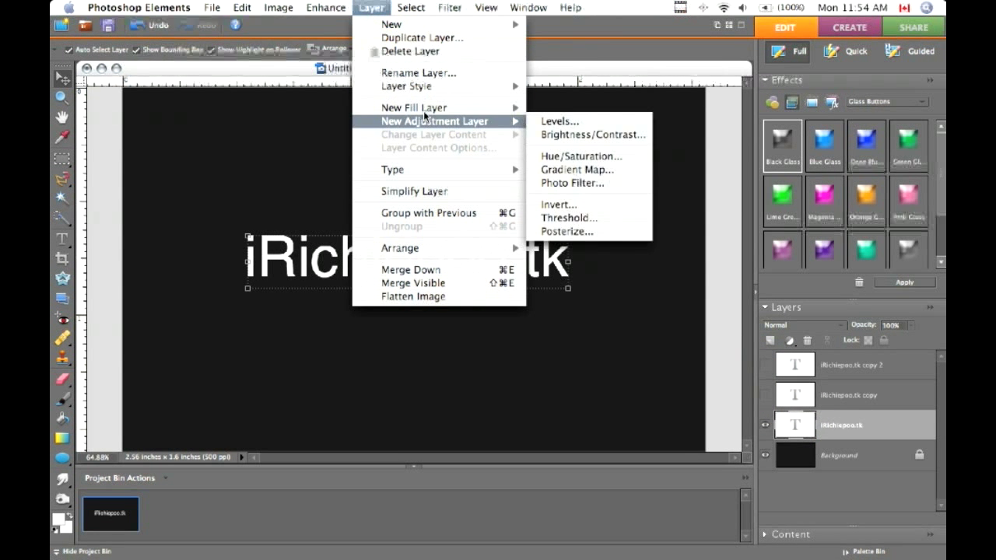
click(562, 122)
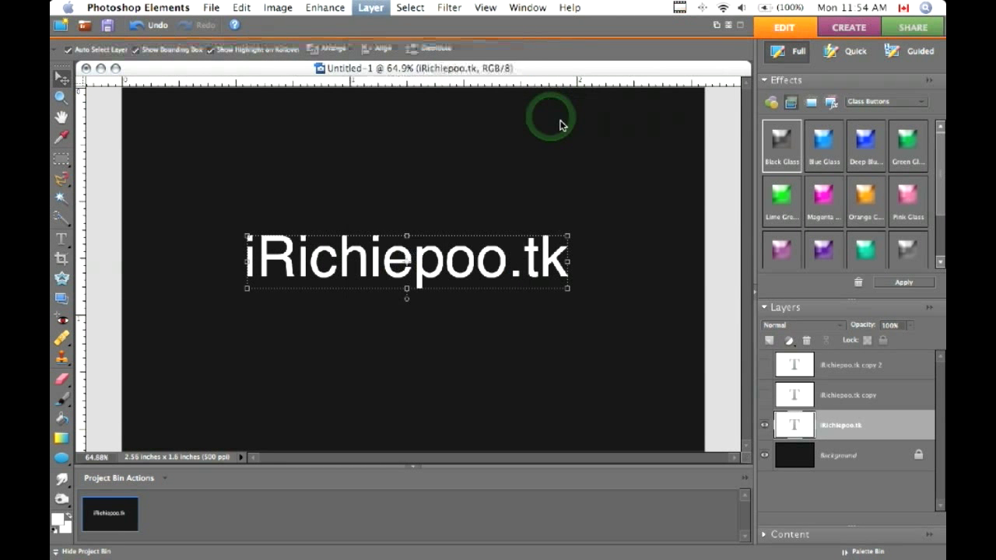
click(389, 240)
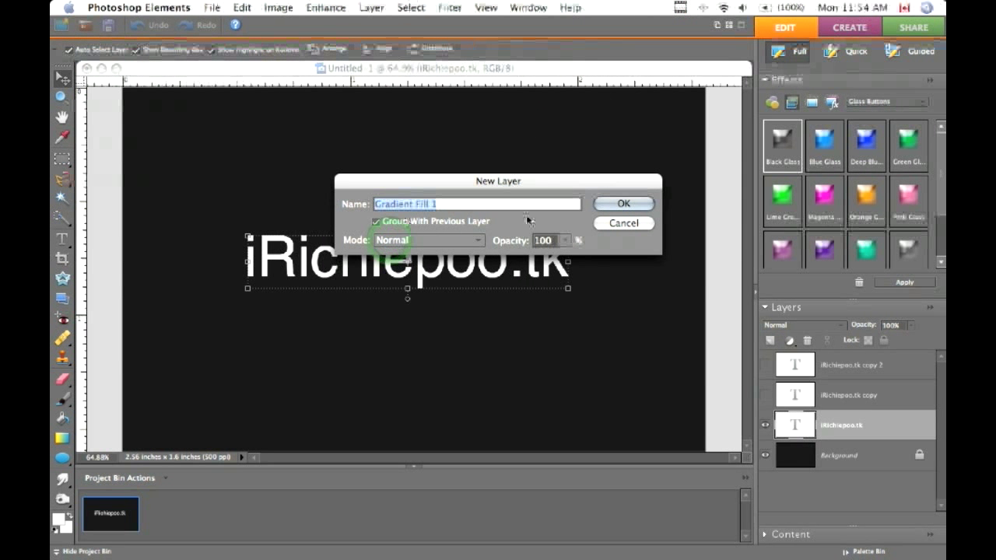
click(376, 222)
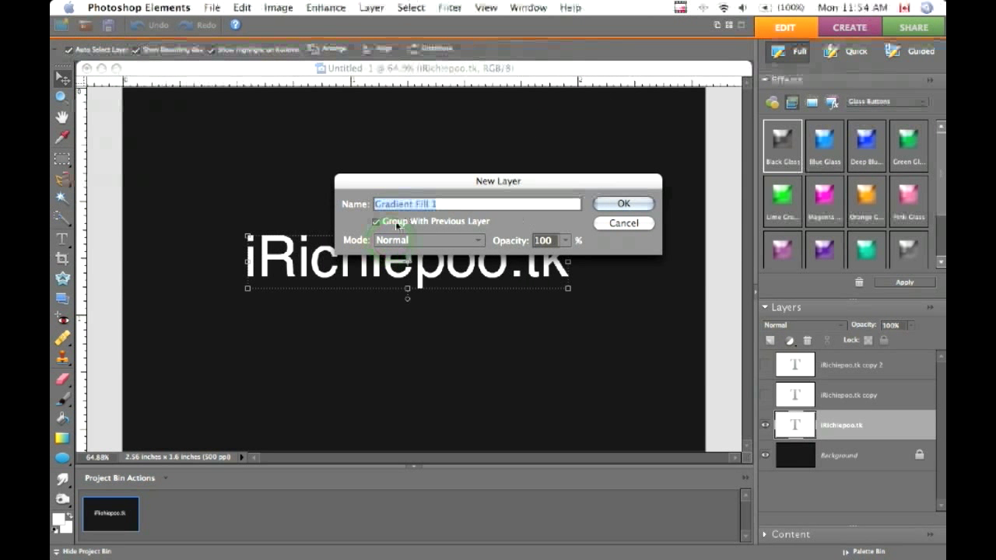
click(641, 204)
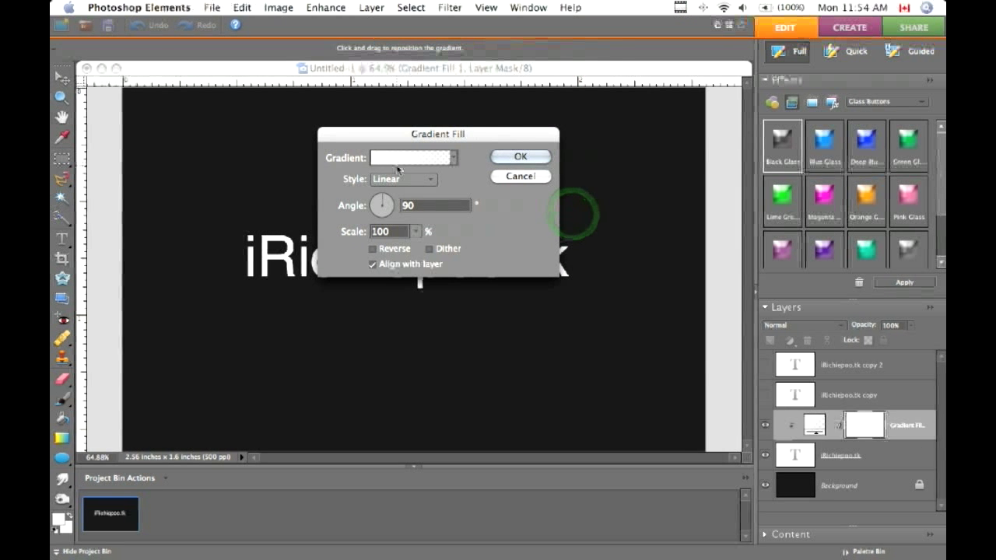
Step: Pick the Spectrum rainbow preset in the Gradient Editor
click(398, 161)
click(602, 163)
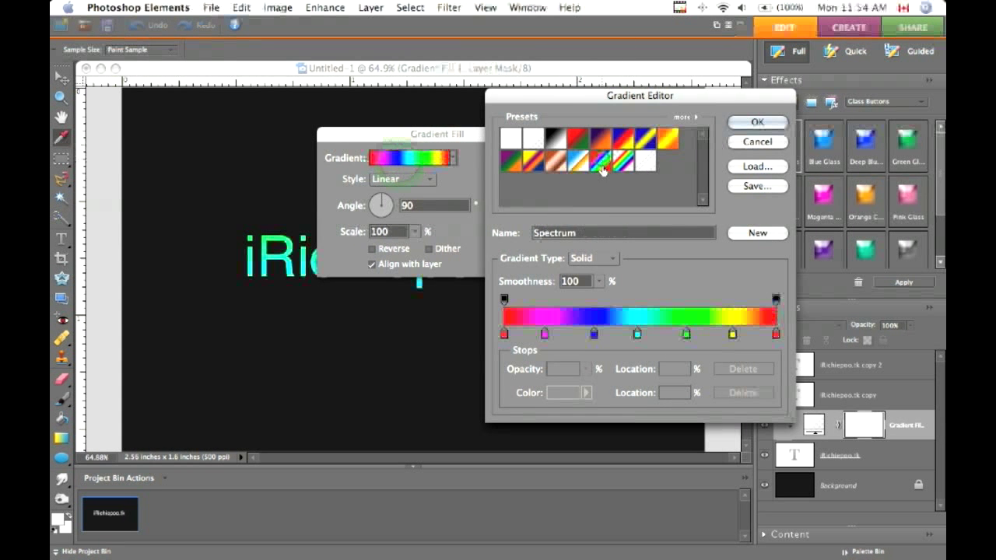
click(621, 166)
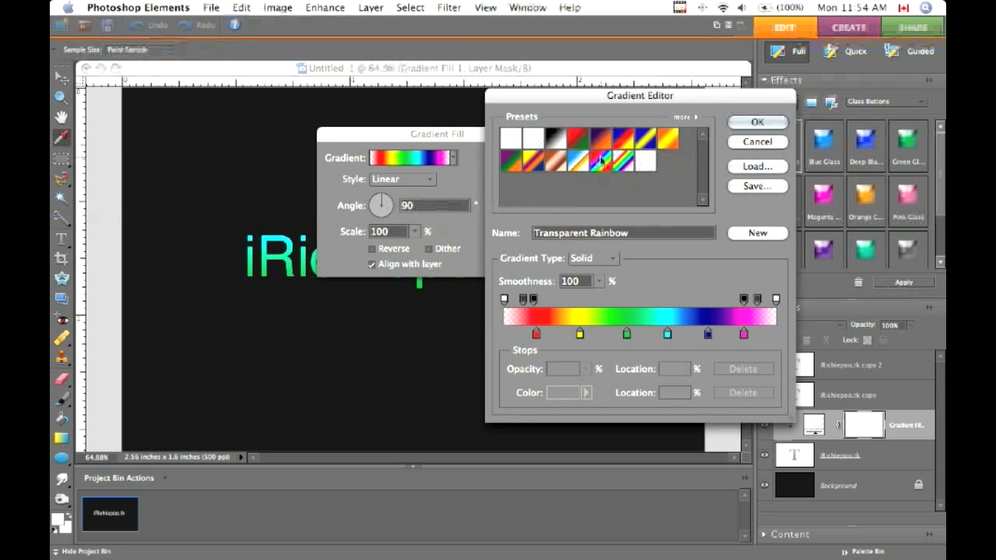
right_click(600, 160)
click(642, 169)
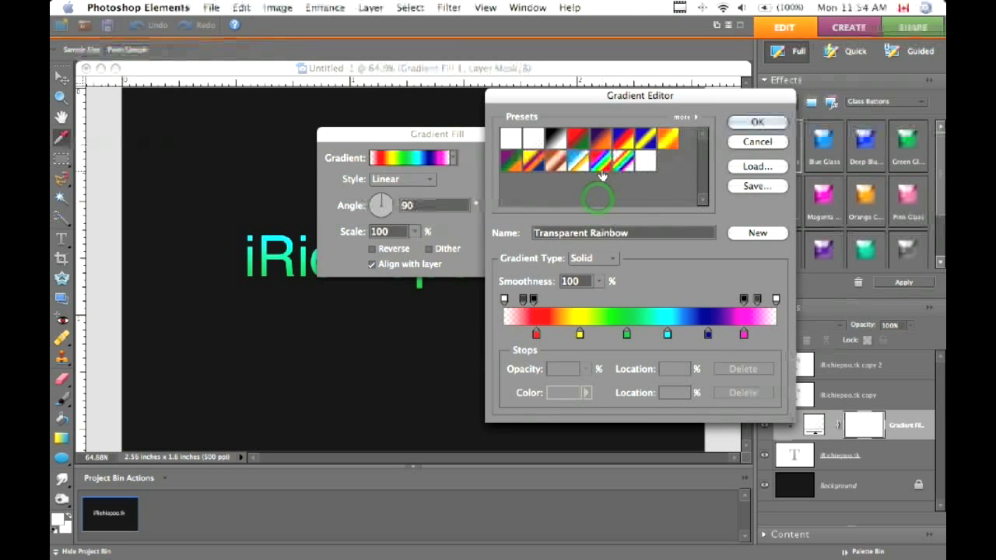
click(683, 211)
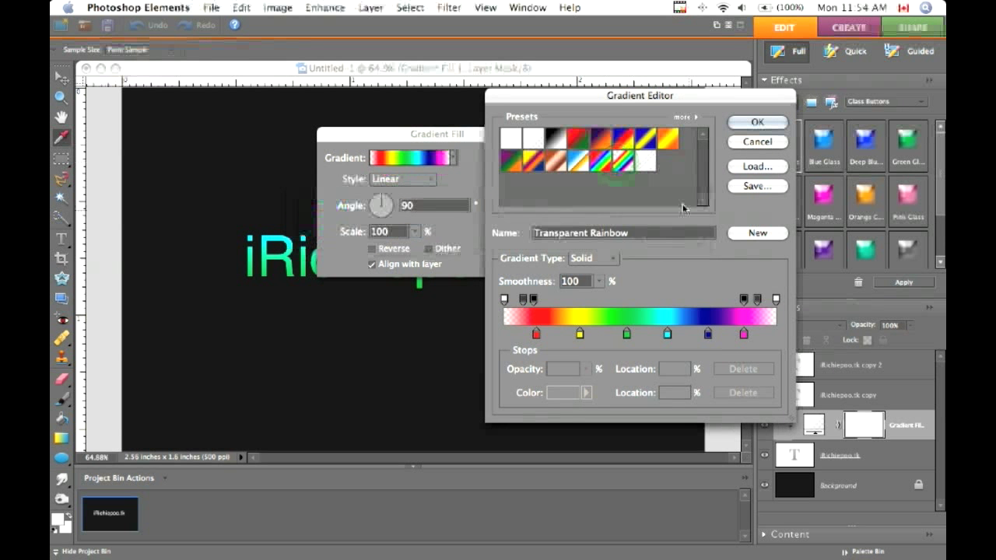
click(626, 161)
click(757, 123)
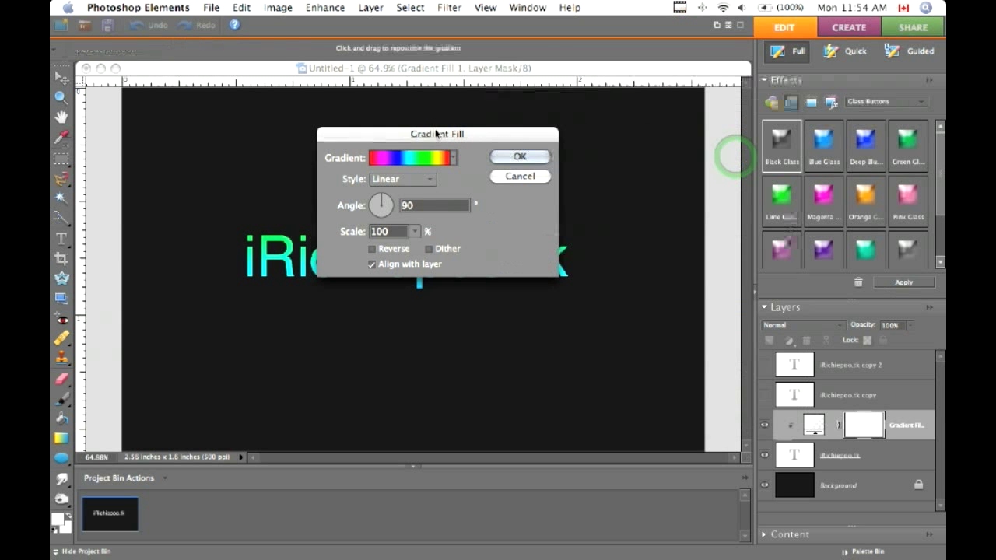
Step: Set the text gradient to Linear style, 155° angle and 50% scale, and apply it
click(401, 180)
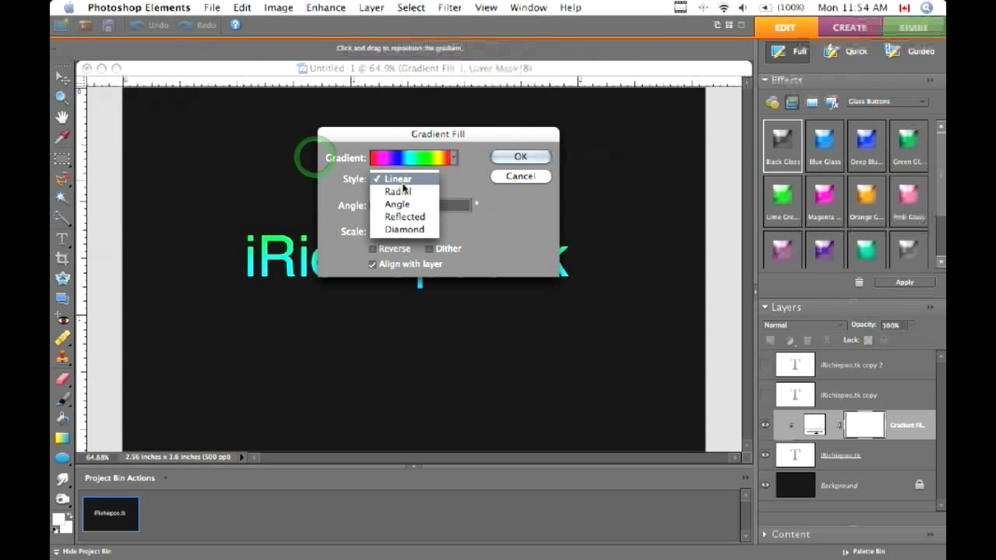
click(398, 191)
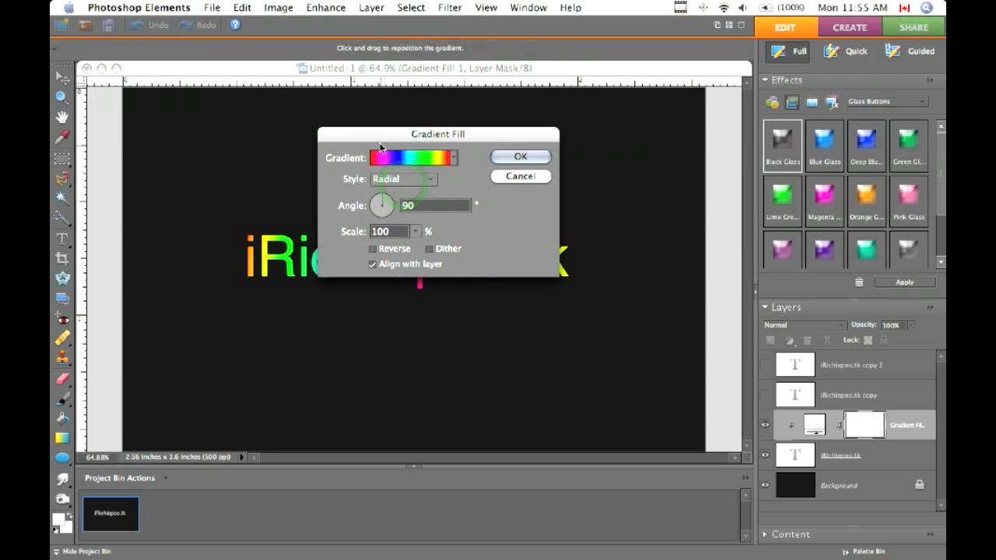
drag(386, 138, 413, 88)
click(411, 130)
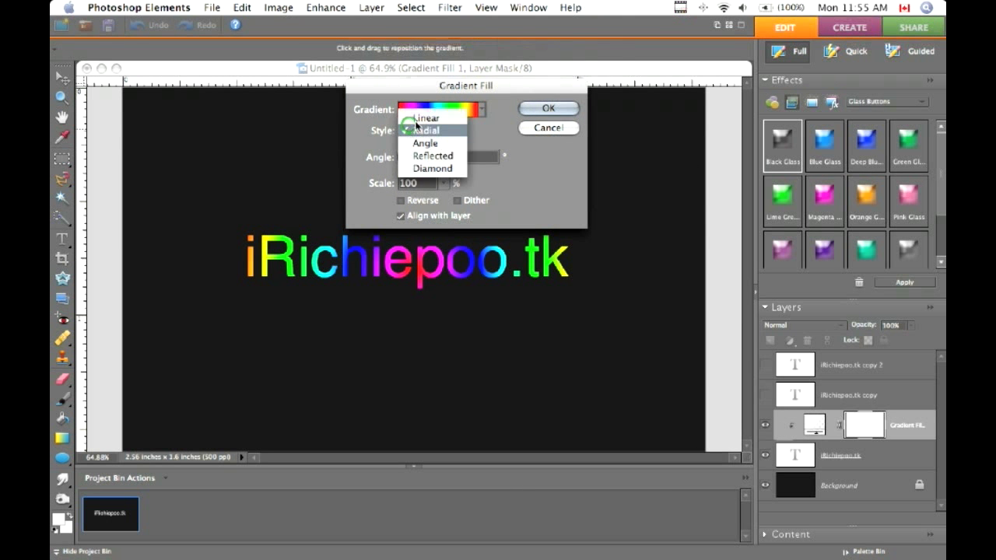
click(414, 118)
text(155)
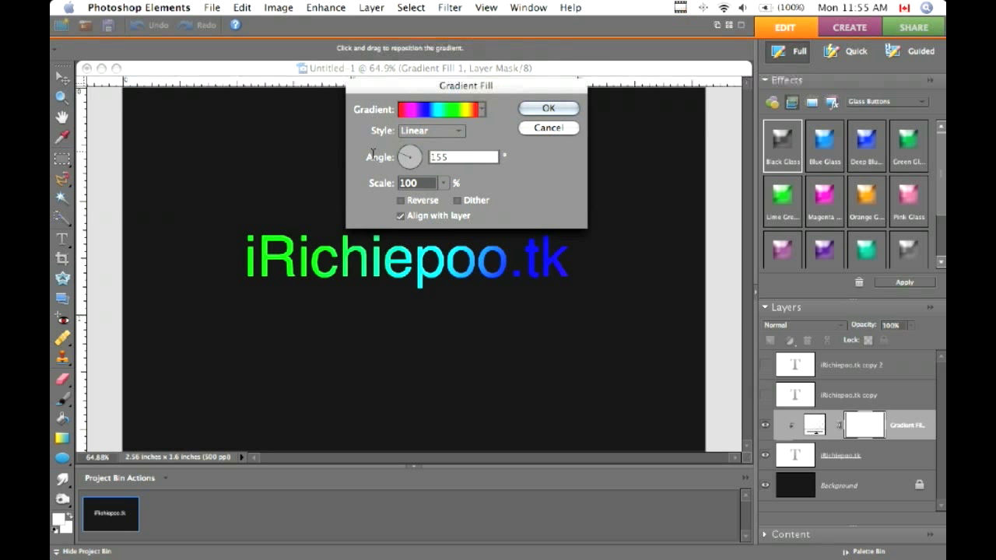
key(Tab)
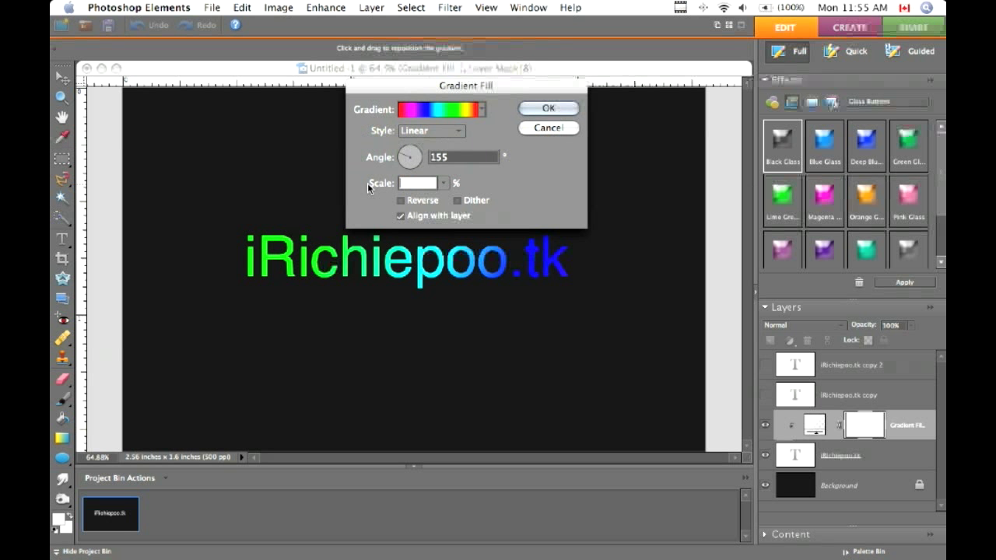
text(50)
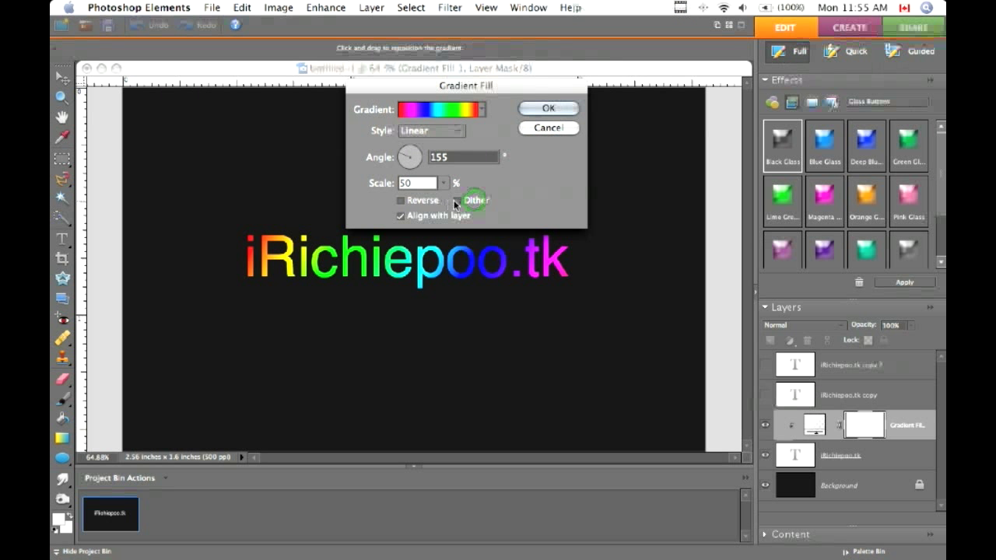
click(554, 109)
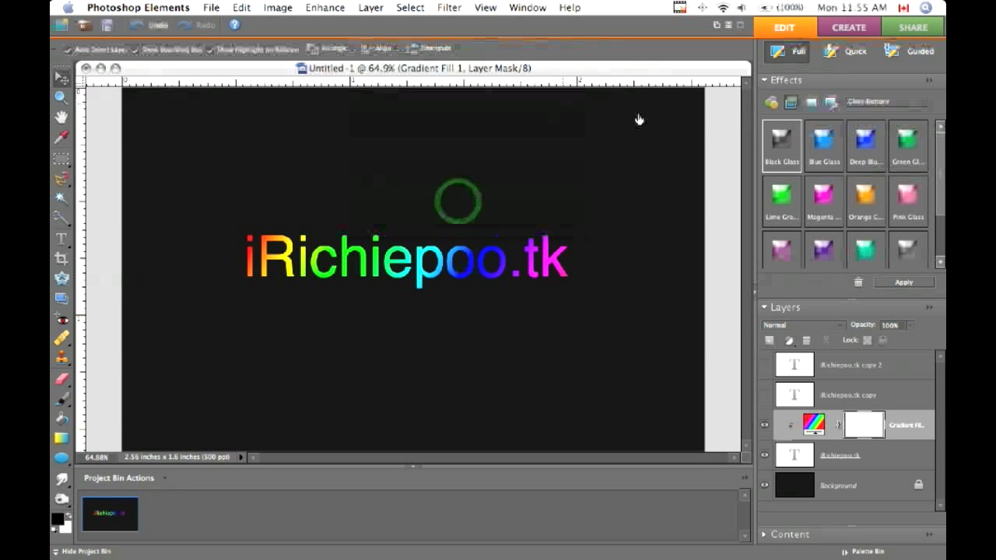
click(794, 454)
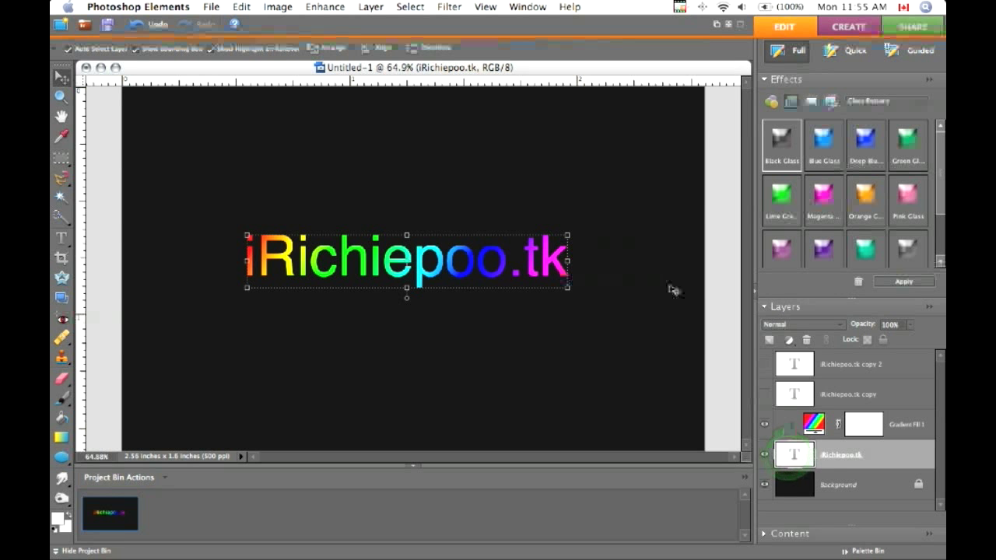
Step: Simplify the original text layer and apply a 10-pixel Gaussian Blur to it
click(449, 6)
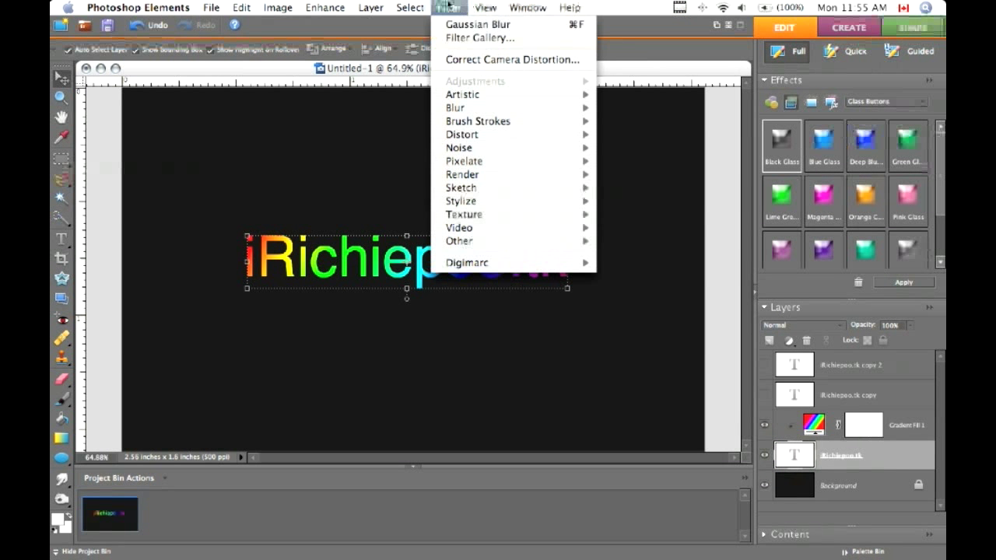
mouse_move(459, 107)
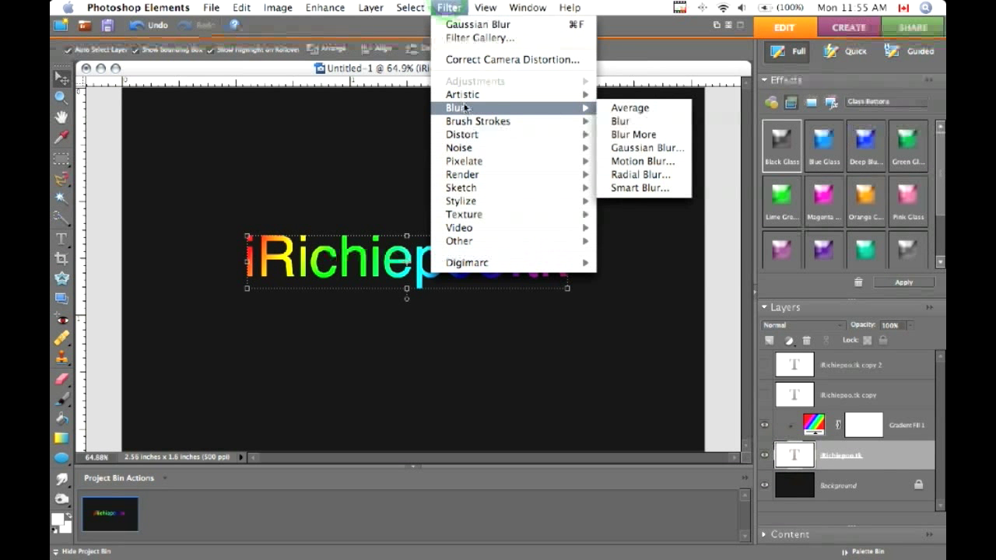
click(682, 152)
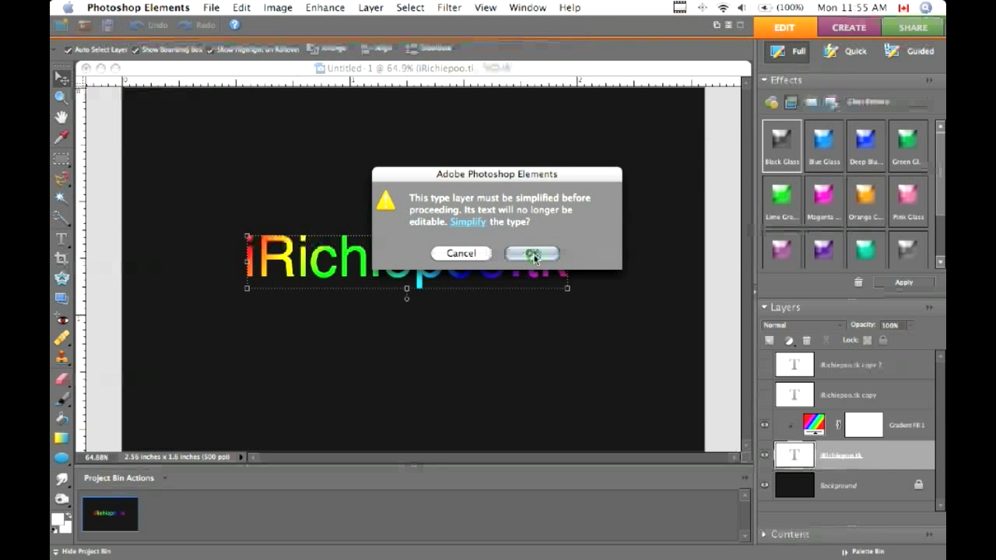
click(532, 254)
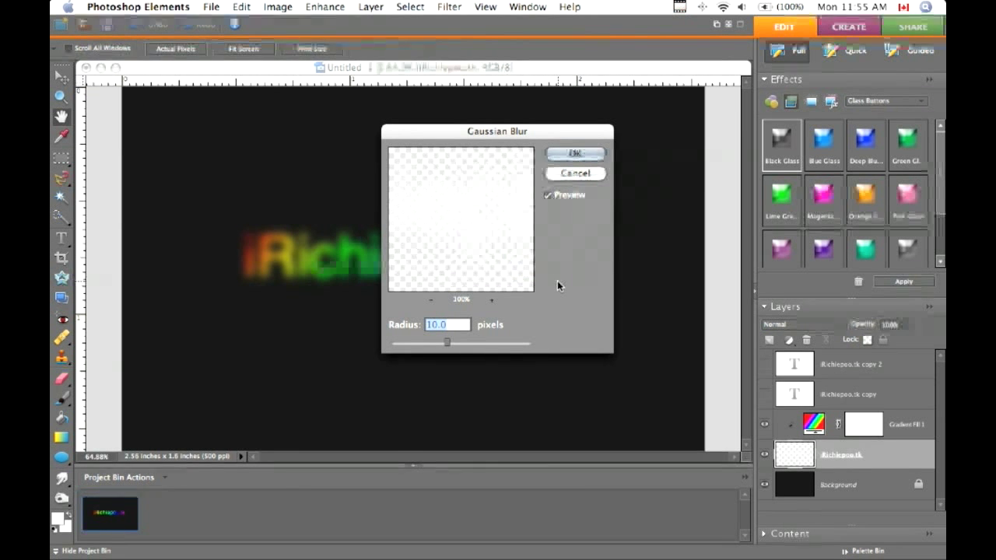
click(583, 153)
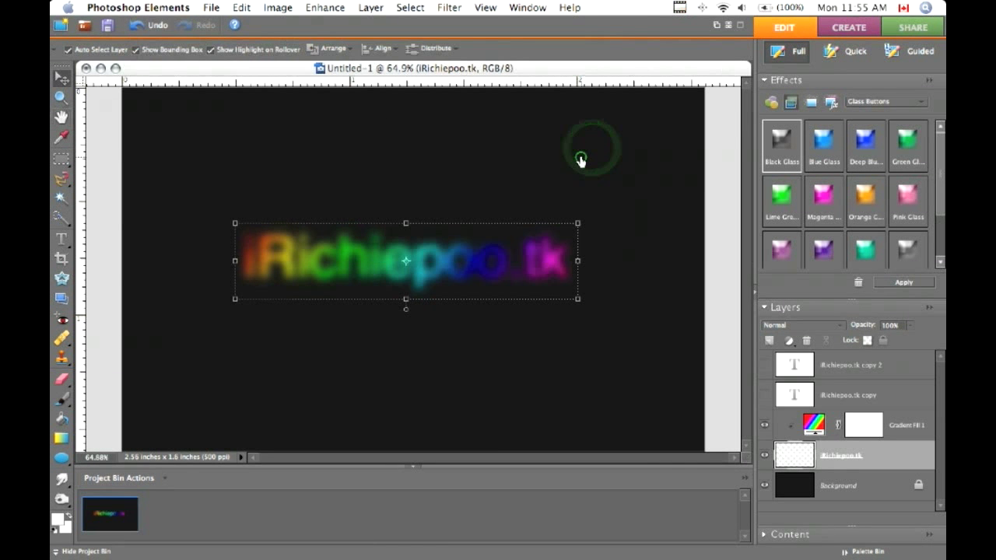
click(795, 393)
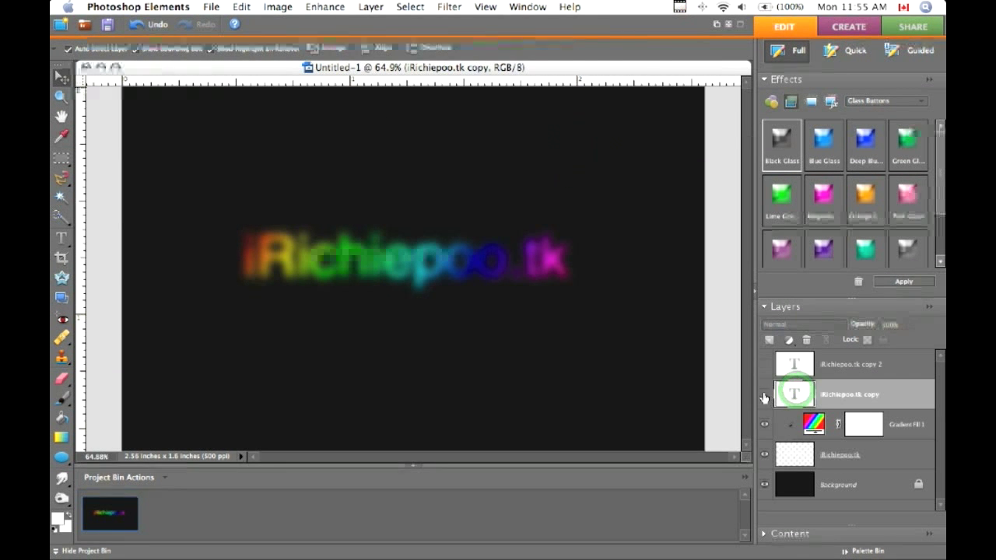
Step: Set the iRichiepoo.tk copy layer's opacity to 30%
click(892, 324)
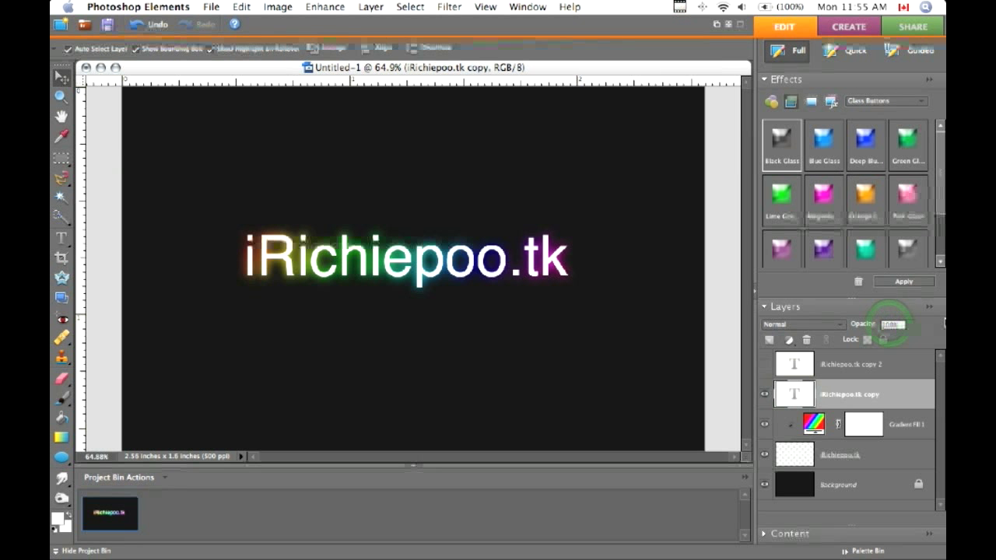
text(0)
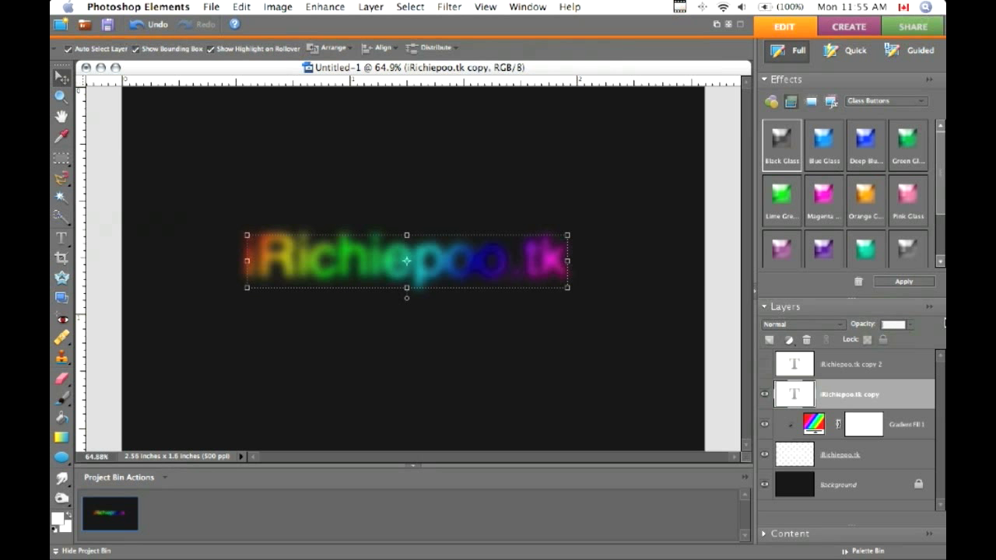
text(30)
click(907, 424)
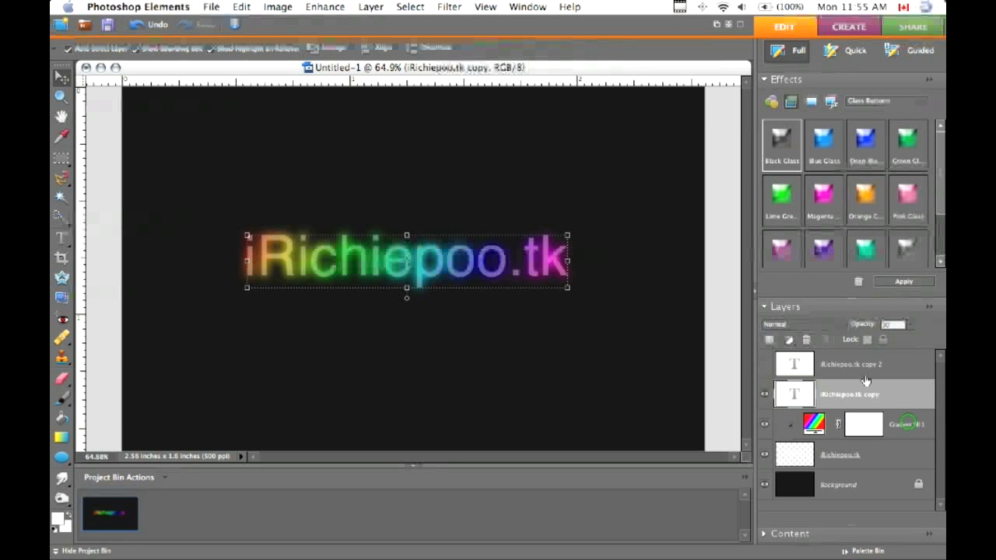
Step: Show the copy 2 layer and apply the Black Glass layer style to it
click(840, 367)
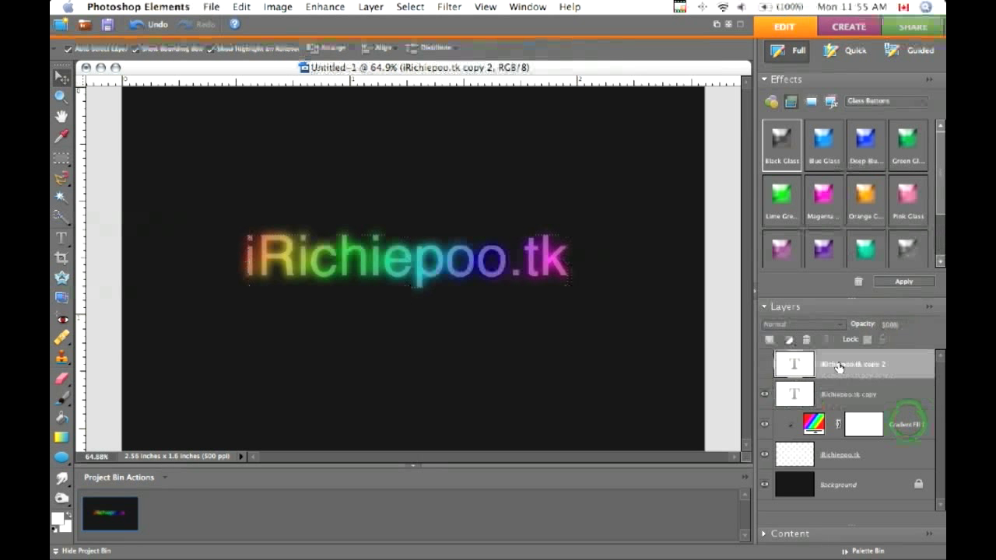
click(765, 364)
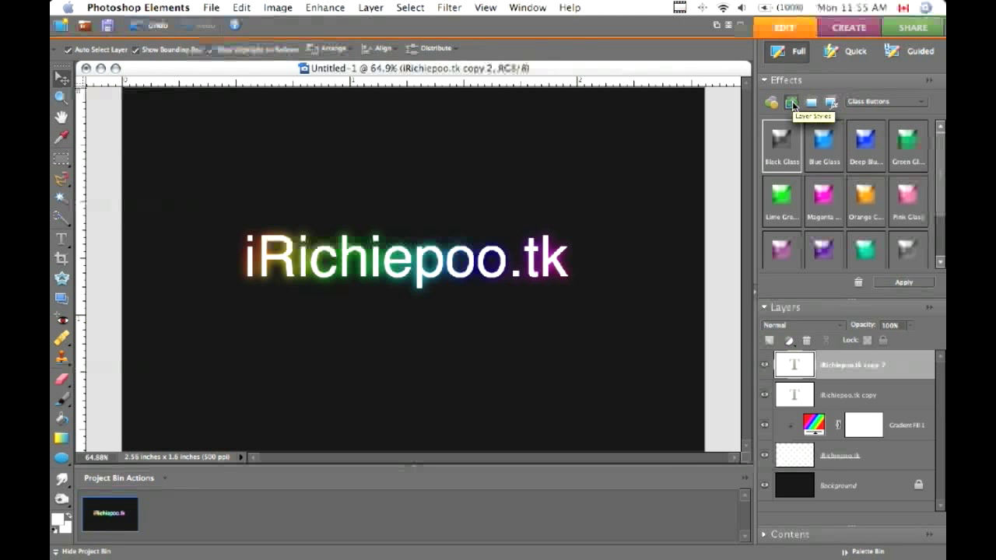
click(880, 104)
click(872, 101)
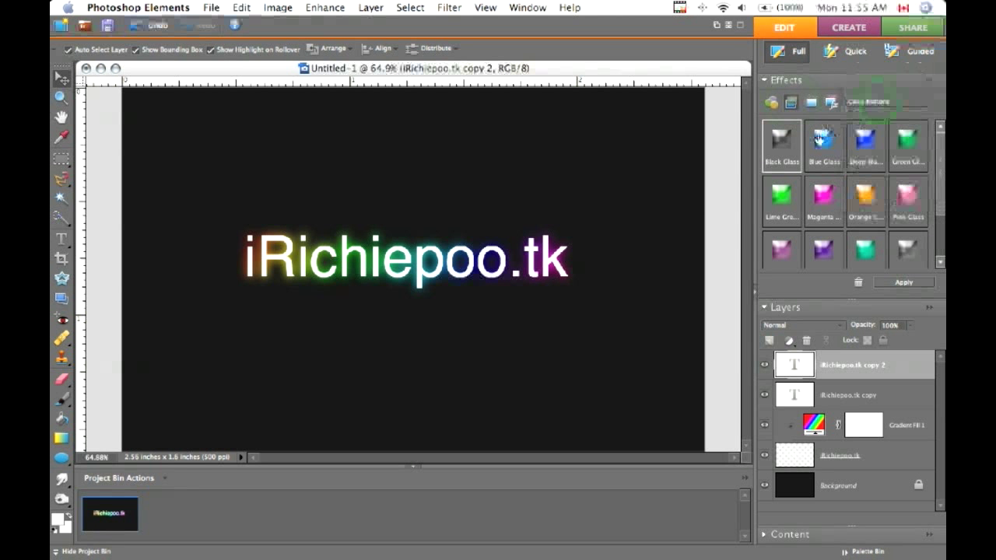
double_click(775, 143)
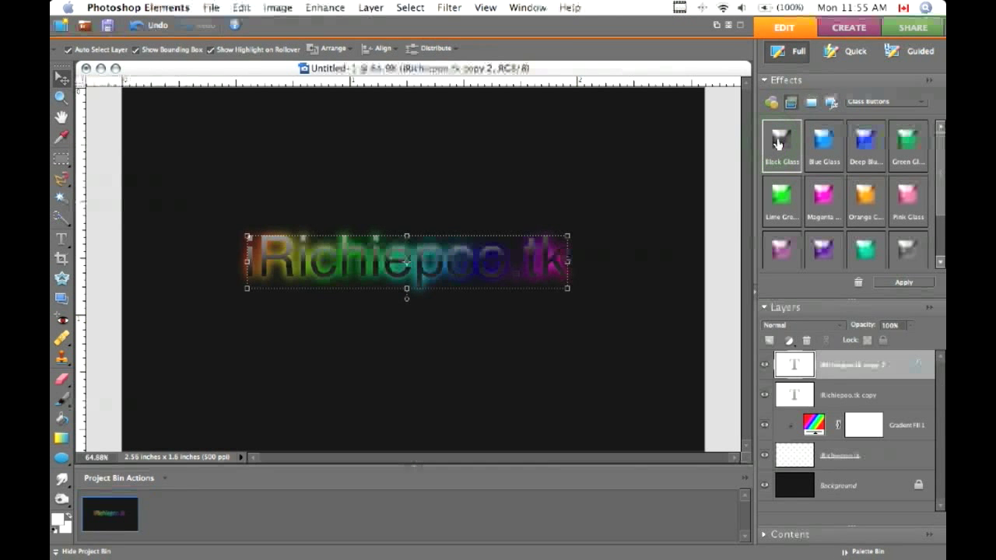
click(449, 8)
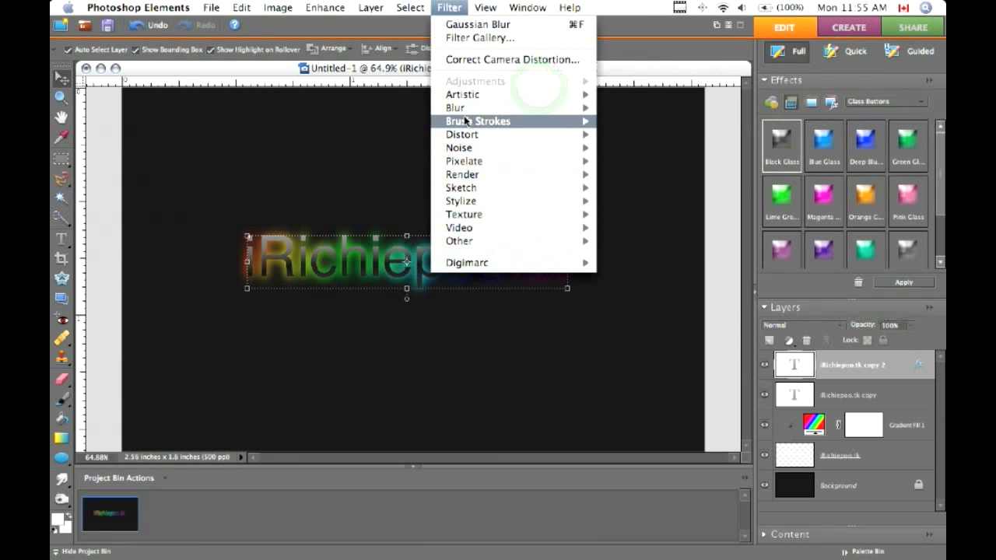
Step: Simplify the copy 2 text layer and give it a 0.2-pixel Gaussian Blur
mouse_move(467, 109)
click(654, 148)
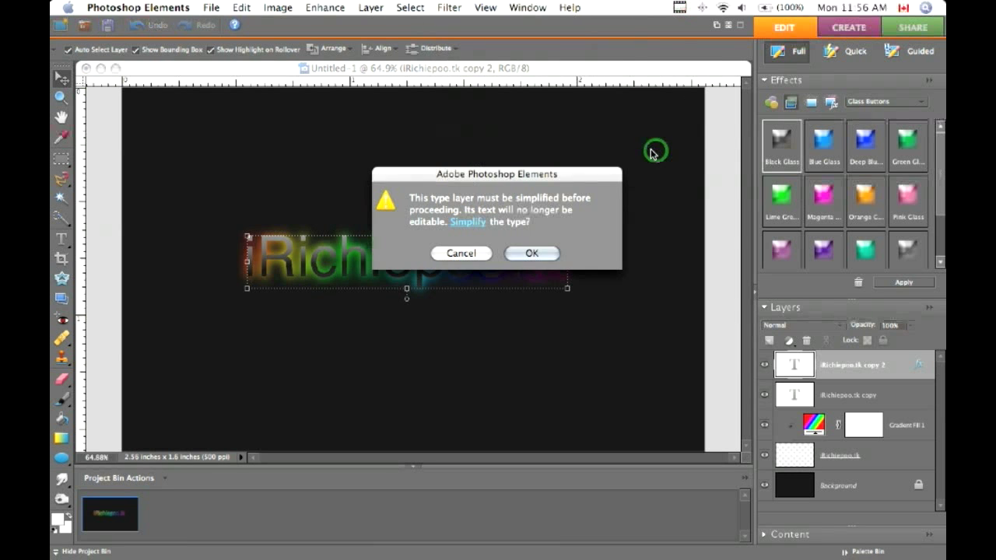
click(532, 254)
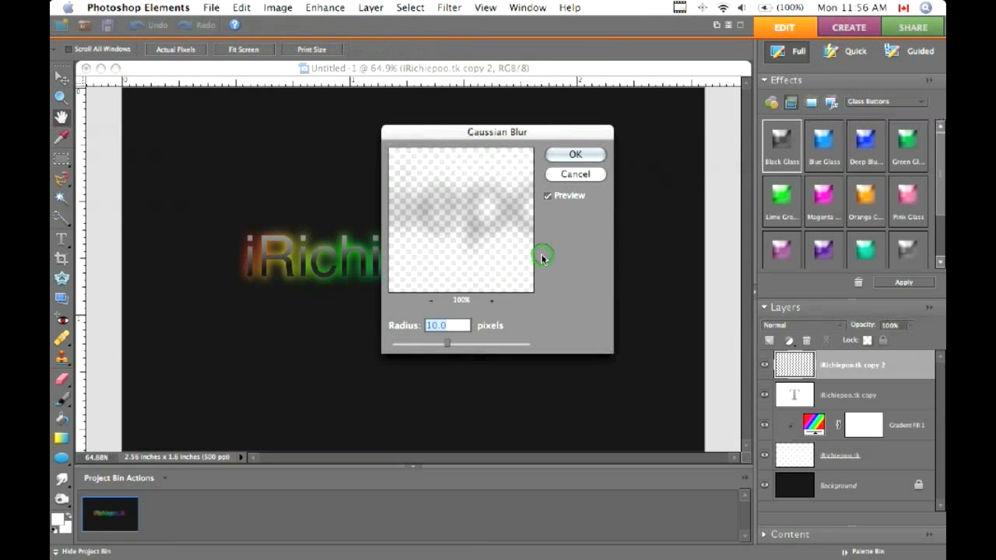
click(449, 325)
text(0)
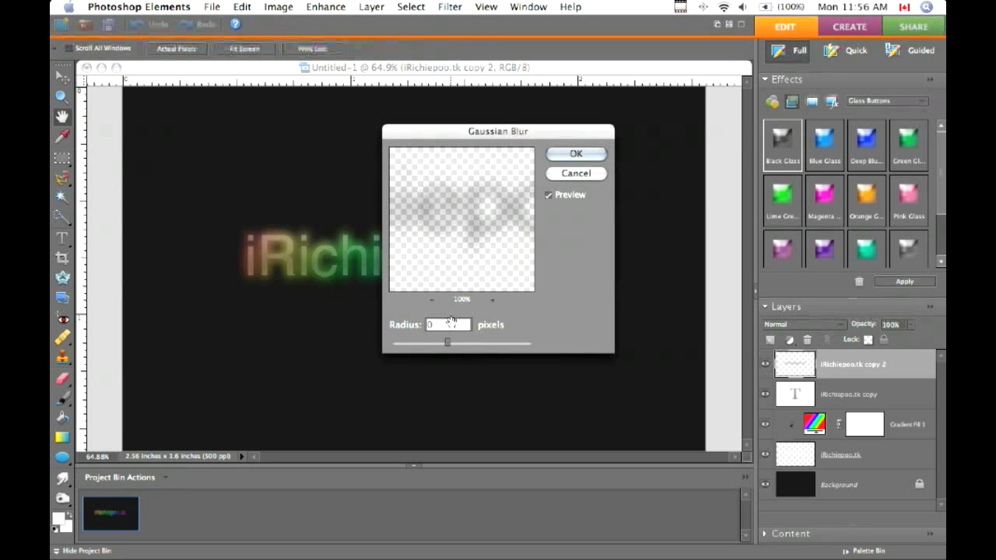
text(.3)
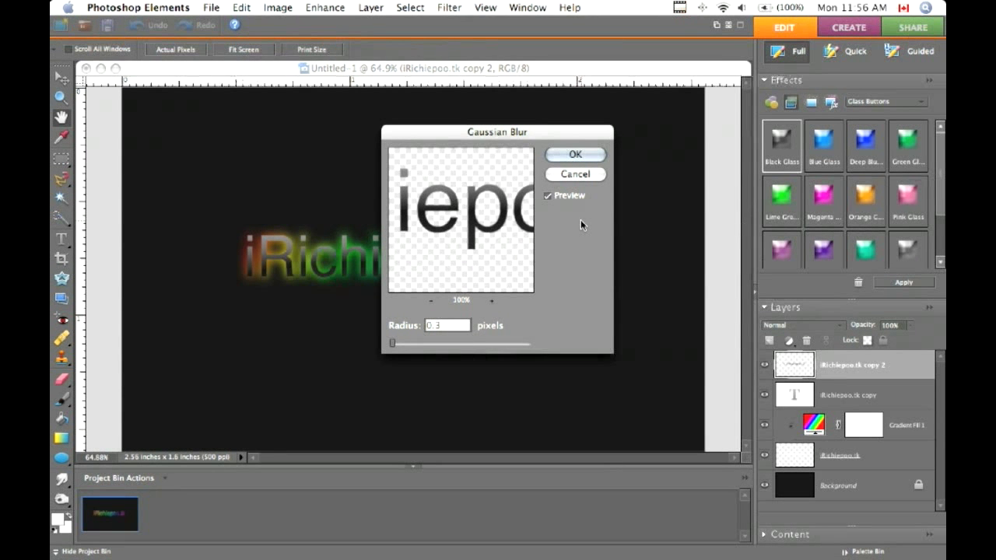
key(BackSpace)
text(2)
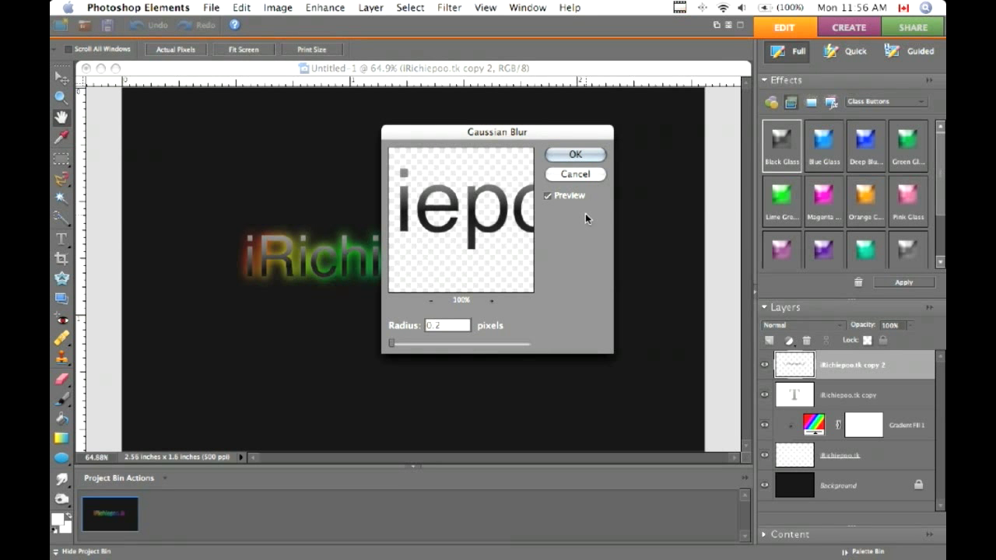
key(BackSpace)
key(BackSpace)
text(2)
click(580, 155)
Step: Make the iRichiepoo.tk copy 2 layer the active layer
click(641, 186)
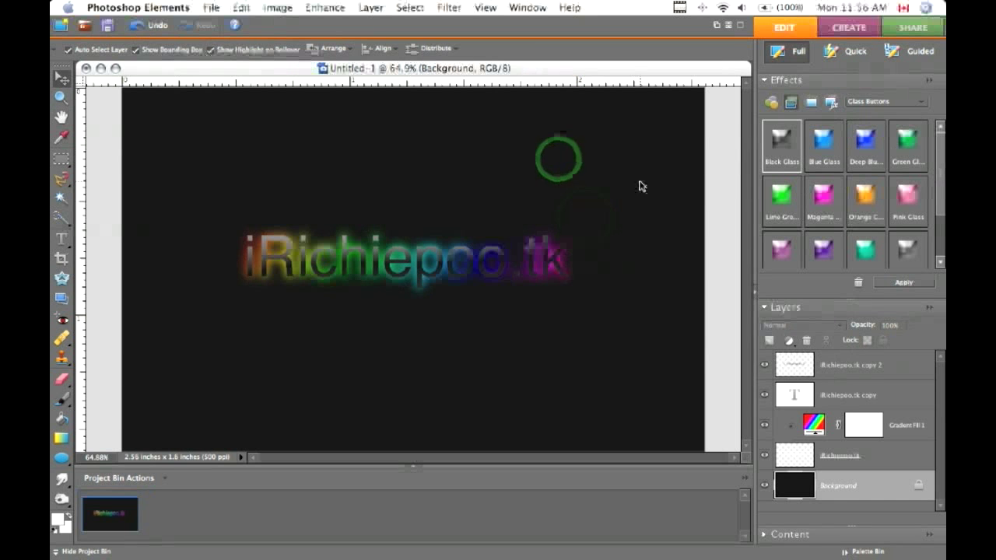
click(375, 261)
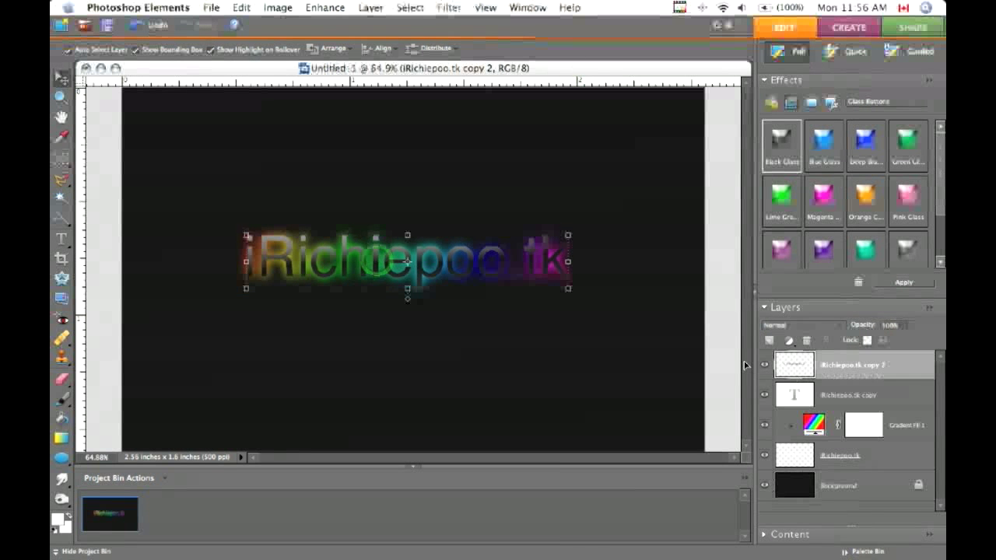
click(330, 256)
click(327, 263)
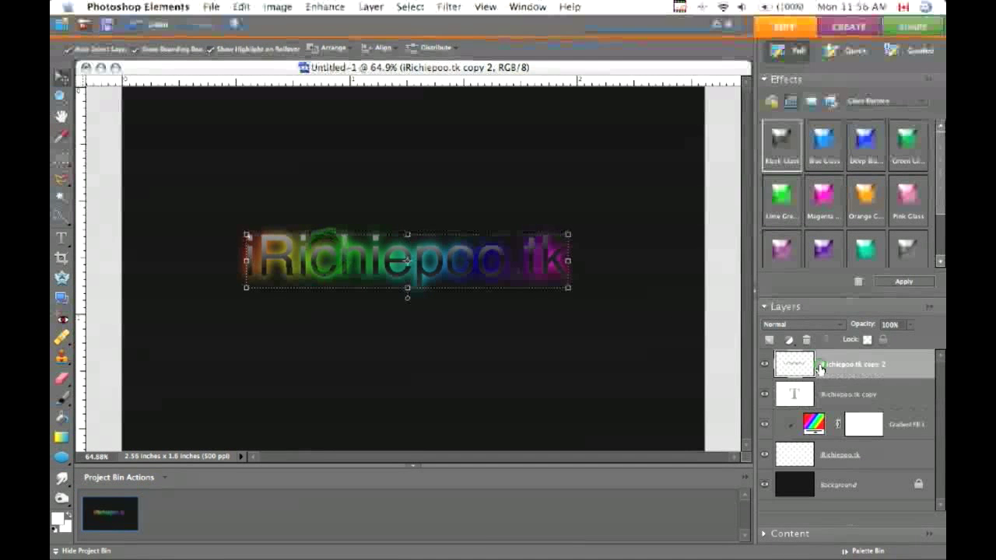
double_click(851, 364)
click(802, 365)
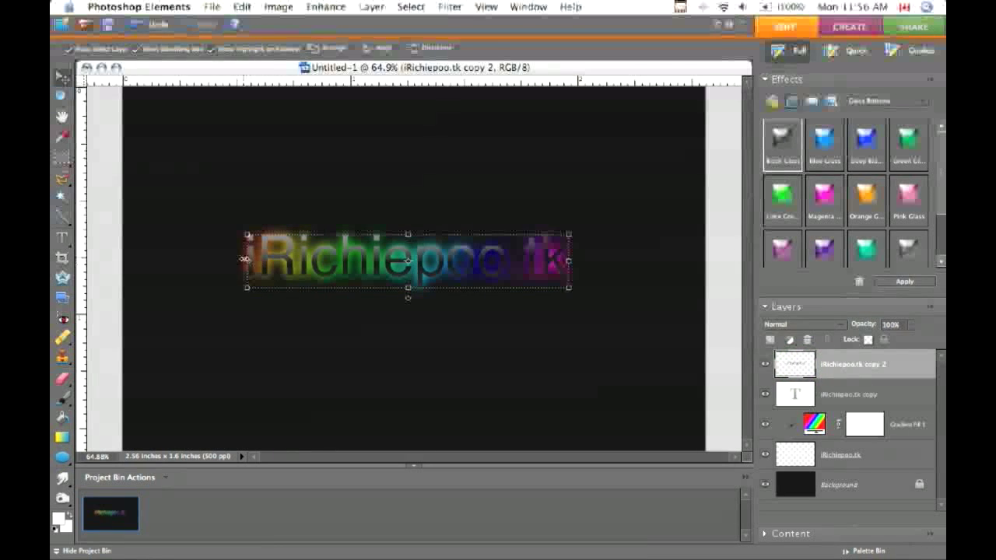
Step: Shrink the top text copy slightly and nudge it into an offset over the glow
click(244, 259)
drag(249, 259, 251, 262)
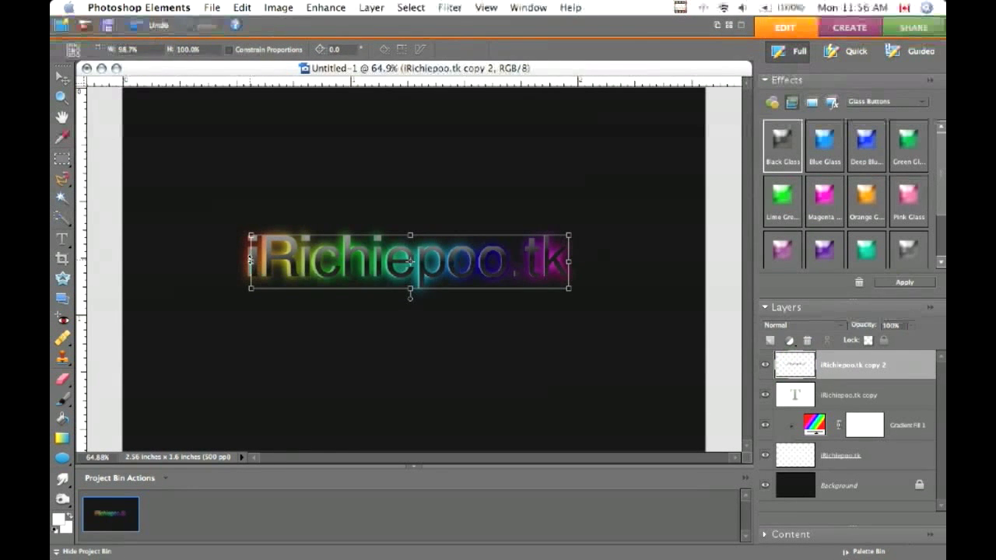
click(410, 235)
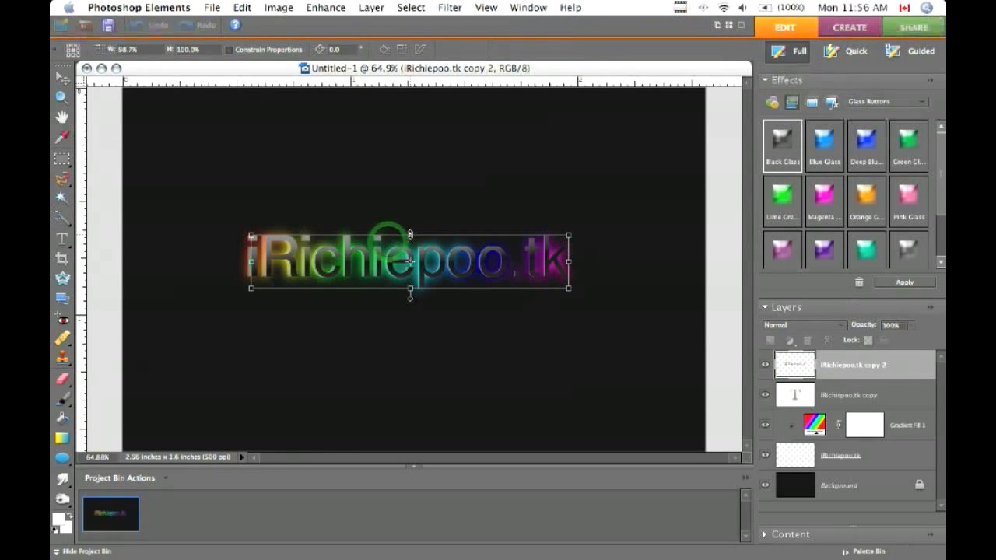
drag(410, 236, 411, 241)
click(536, 297)
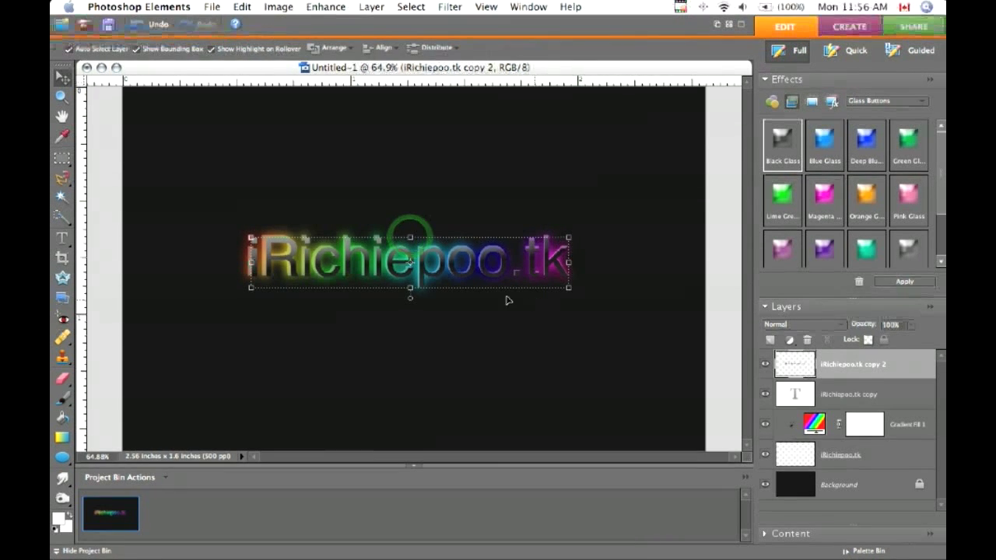
mouse_move(393, 263)
mouse_down()
mouse_move(411, 257)
mouse_move(393, 262)
mouse_up()
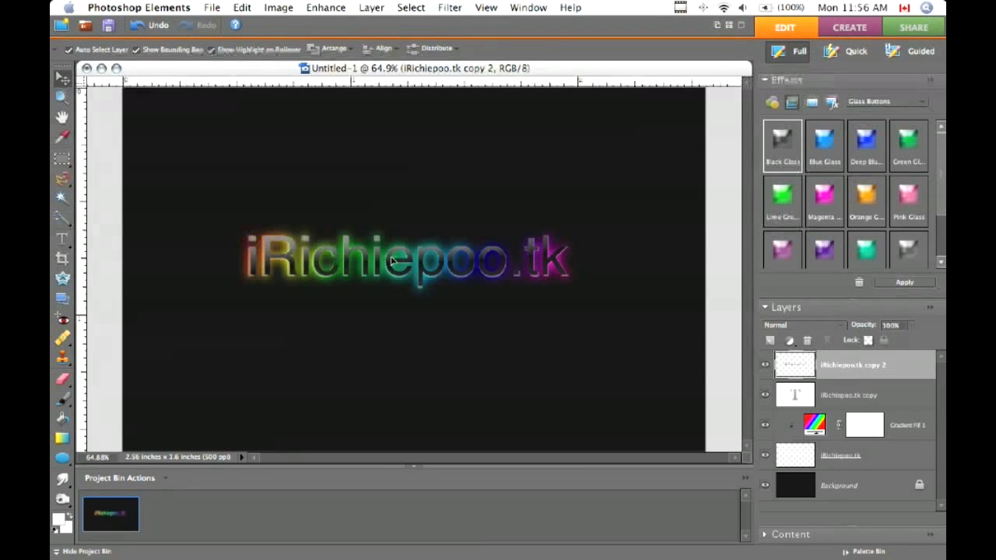
drag(391, 261, 391, 261)
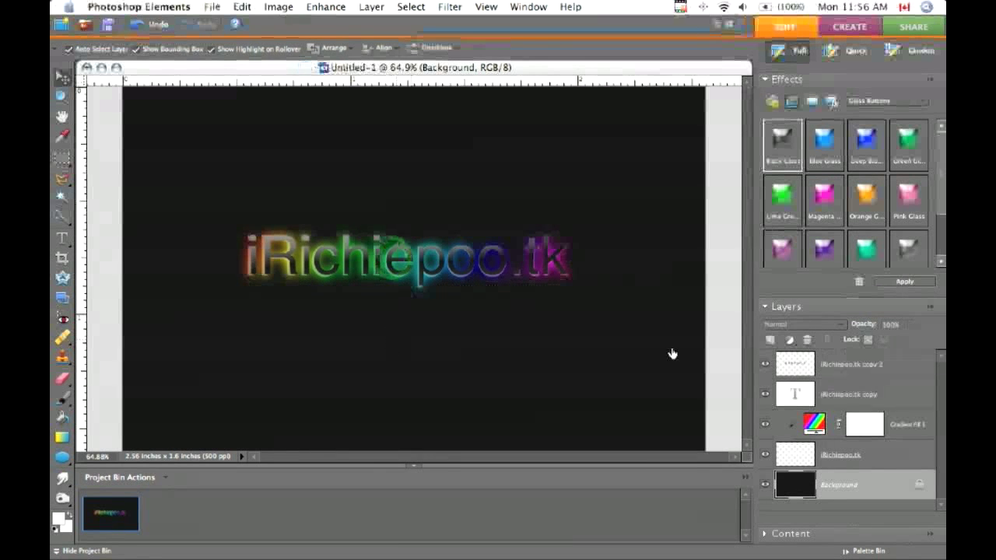
click(798, 457)
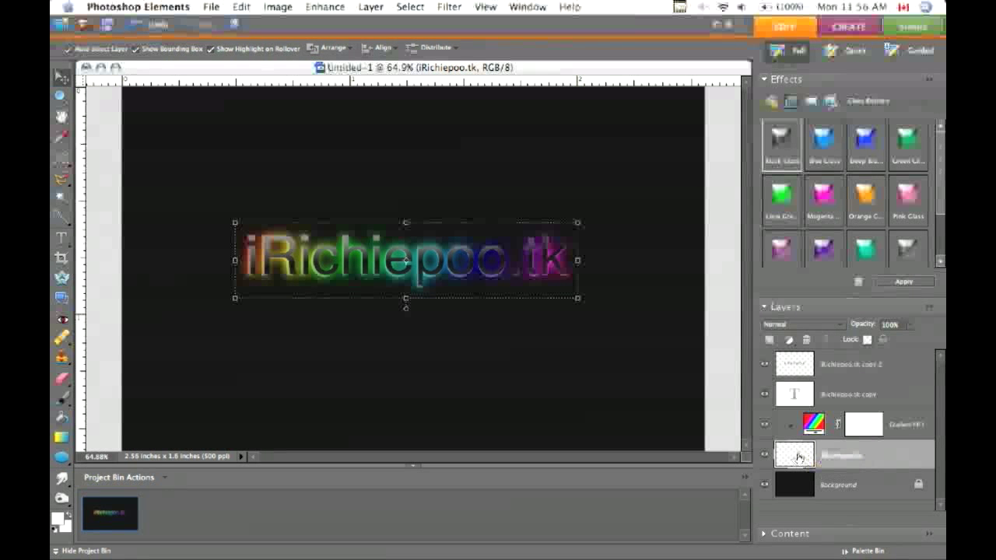
Step: Select the Brush tool and load the r0man brush library
click(64, 399)
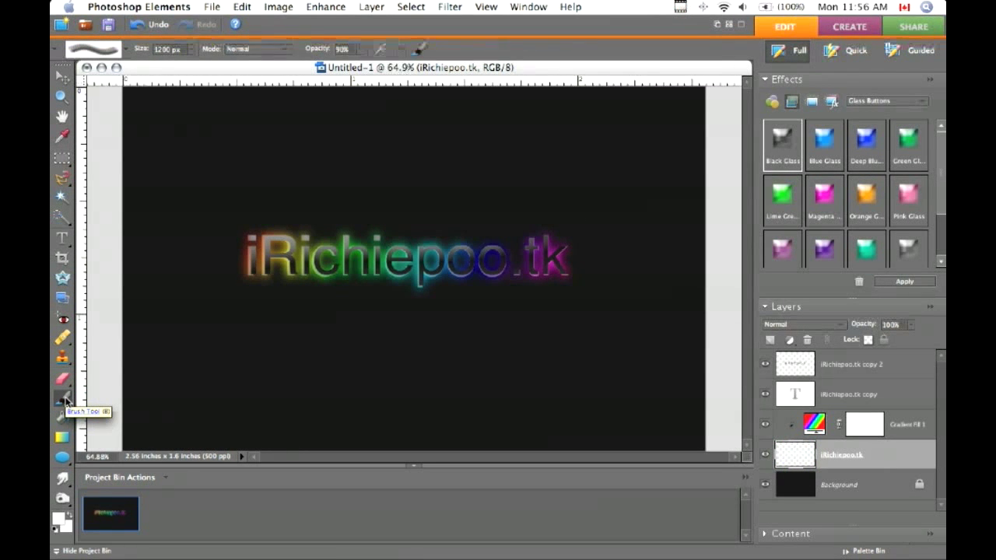
click(109, 55)
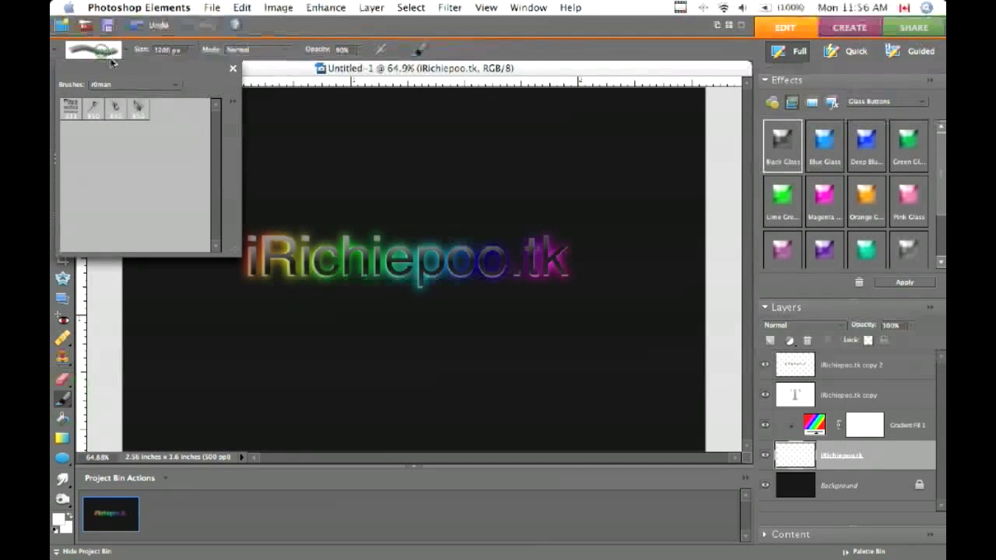
click(134, 84)
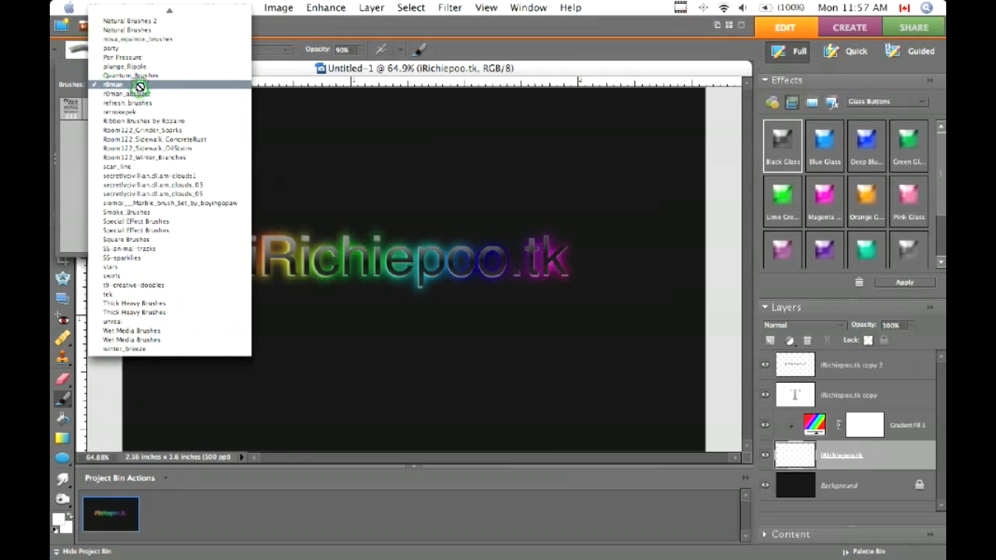
click(137, 85)
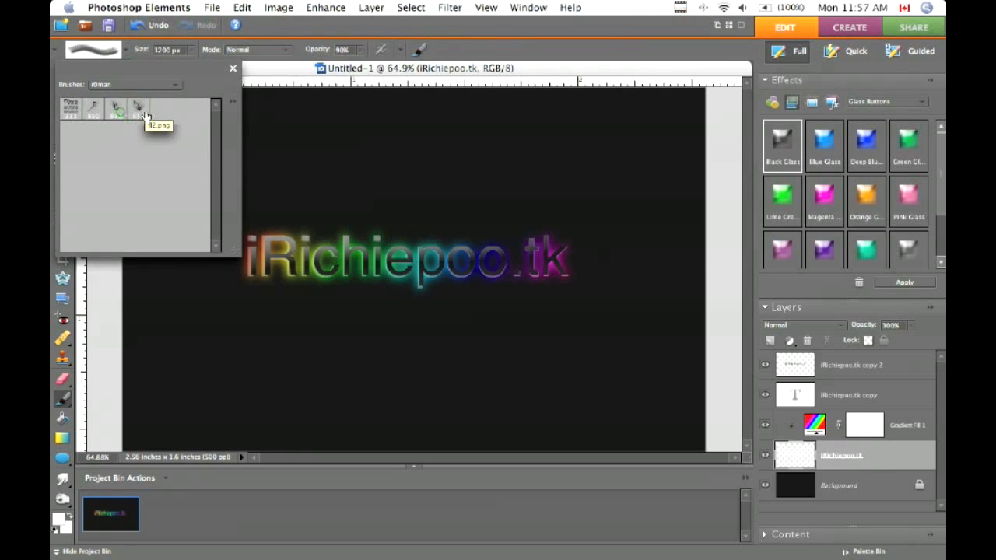
Step: Stamp a rainbow swirl behind the text with the fourth r0man brush at 850 px
click(116, 109)
click(138, 109)
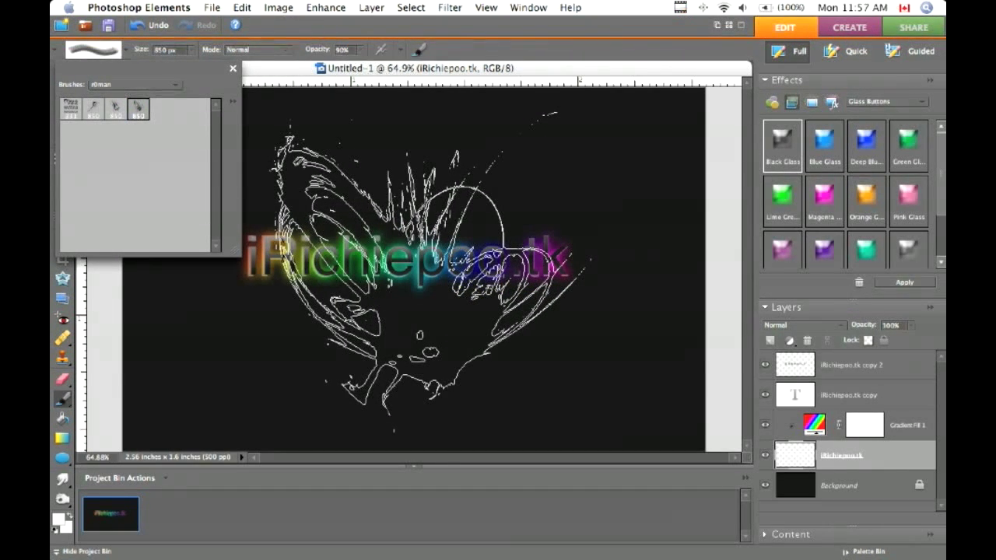
click(397, 277)
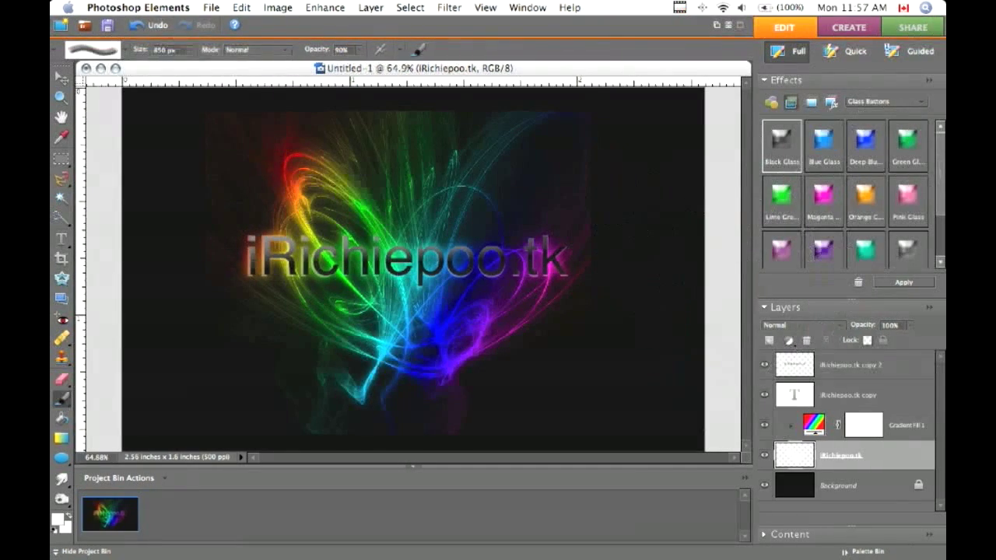
Step: Undo the swirl, set the brush size to 1000 px and stamp again
key(super+g)
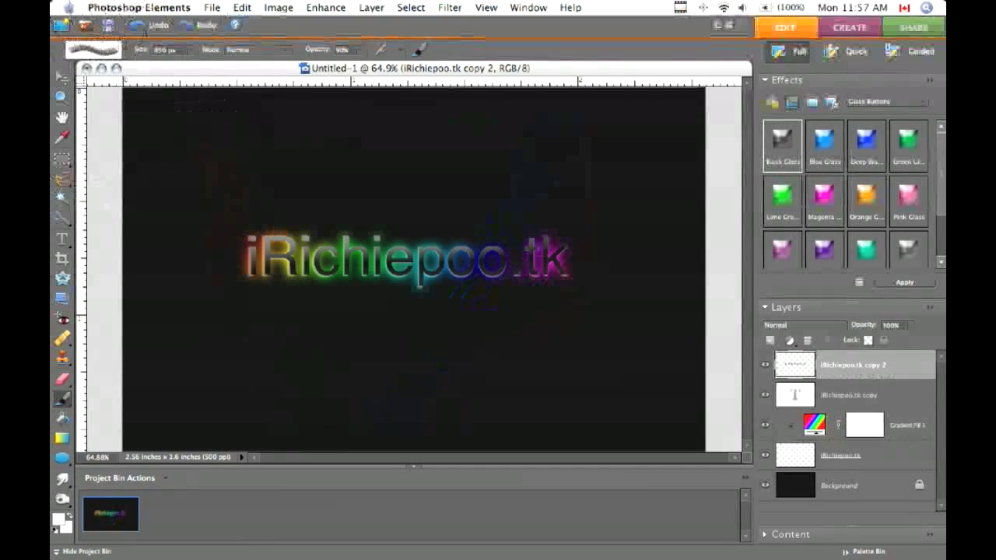
click(165, 49)
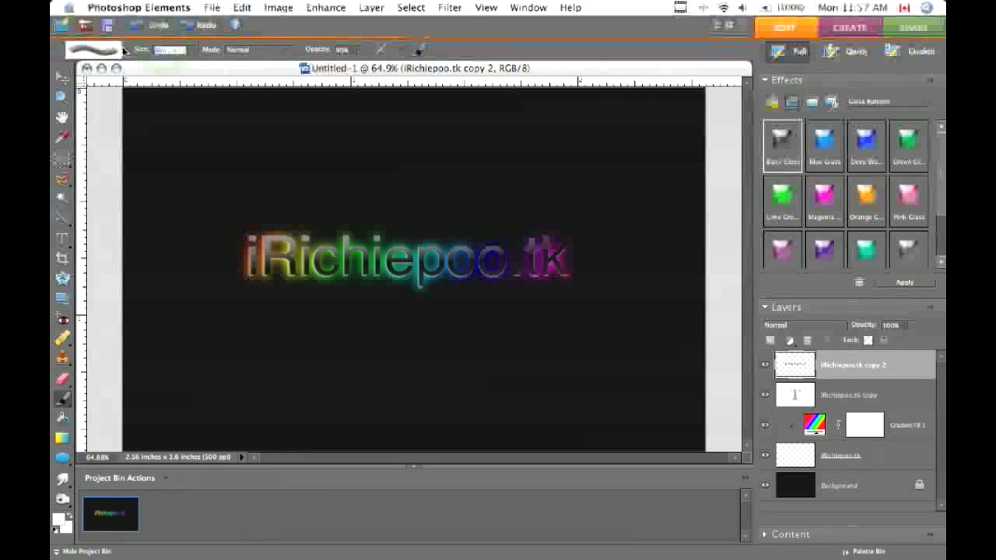
text(1000)
key(Return)
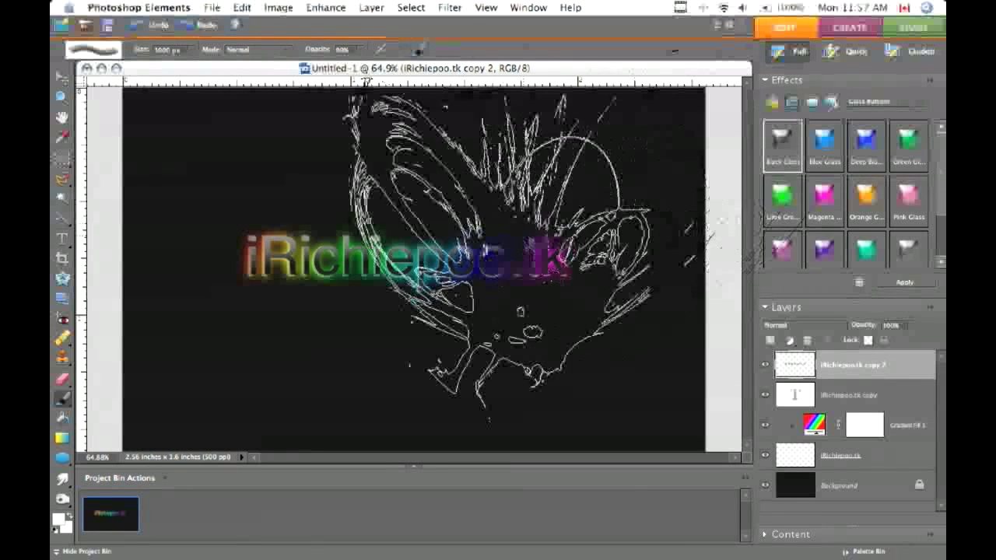
click(412, 269)
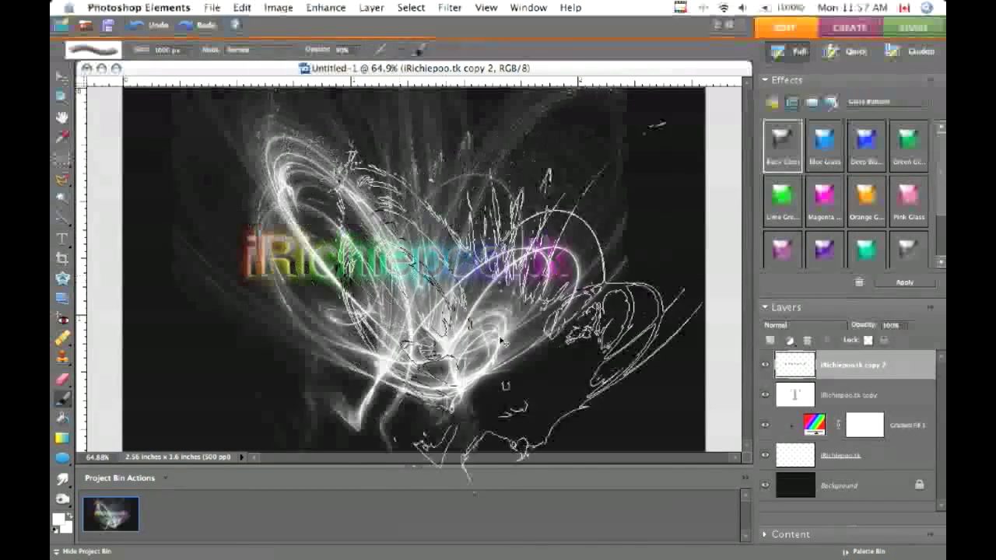
Step: Undo the wrong-layer stamp and restamp the swirl on the iRichiepoo.tk layer
key(ctrl+z)
key(alt+[)
key(alt+[)
key(alt+[)
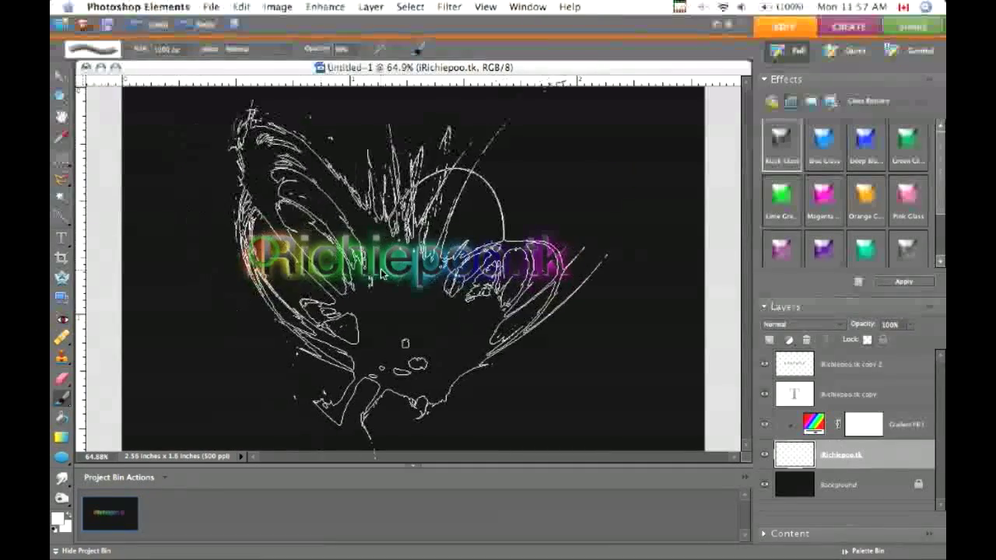
click(413, 269)
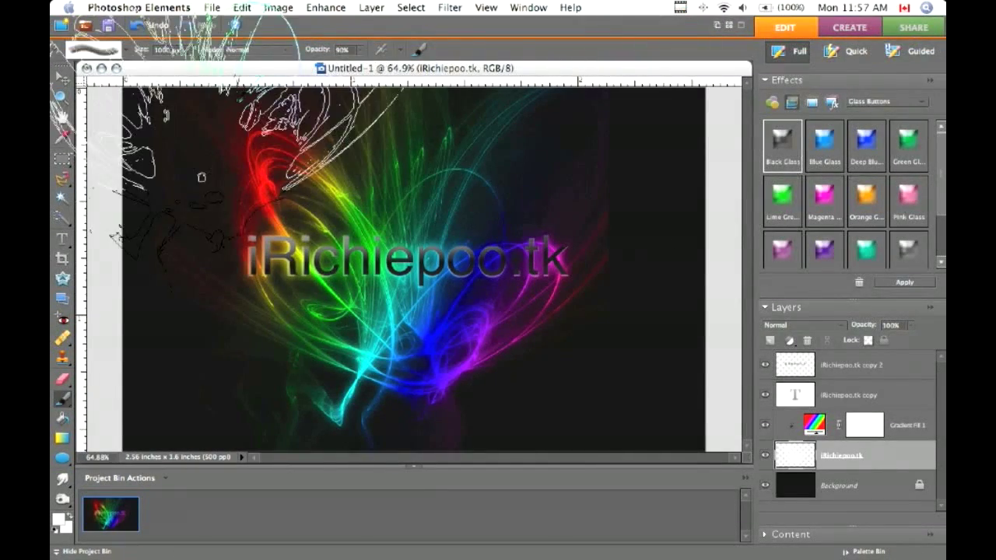